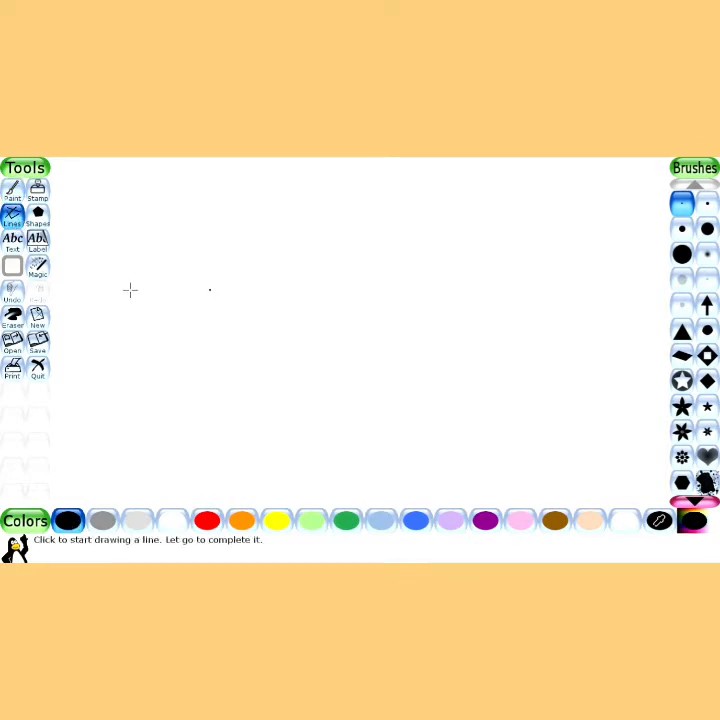
Draw a thick black horizontal line across the upper canvas and three adjoining triangular mountain outlines above it with the Lines tool
{"action": "left_click", "coordinate": [712, 210]}
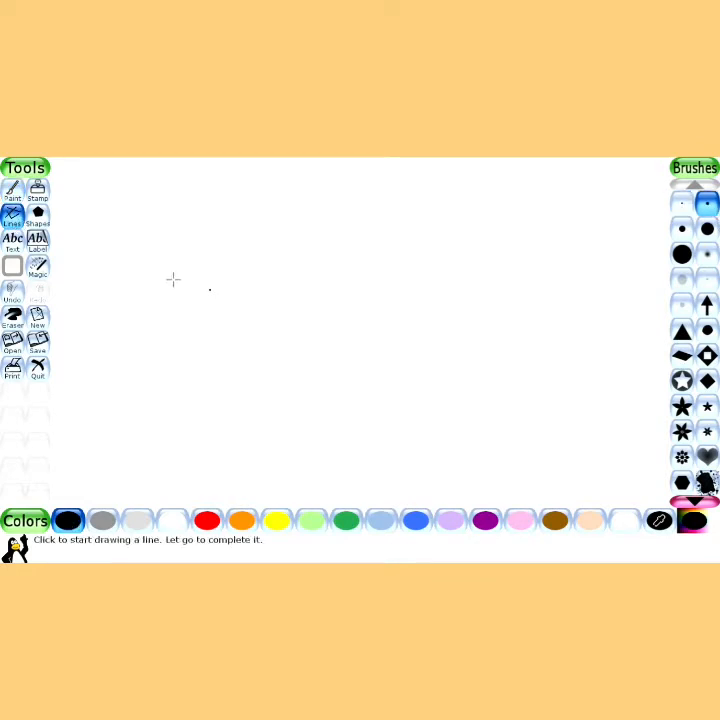
{"action": "mouse_move", "coordinate": [58, 264]}
{"action": "left_mouse_down"}
{"action": "mouse_move", "coordinate": [227, 260]}
{"action": "mouse_move", "coordinate": [569, 273]}
{"action": "mouse_move", "coordinate": [714, 265]}
{"action": "left_mouse_up"}
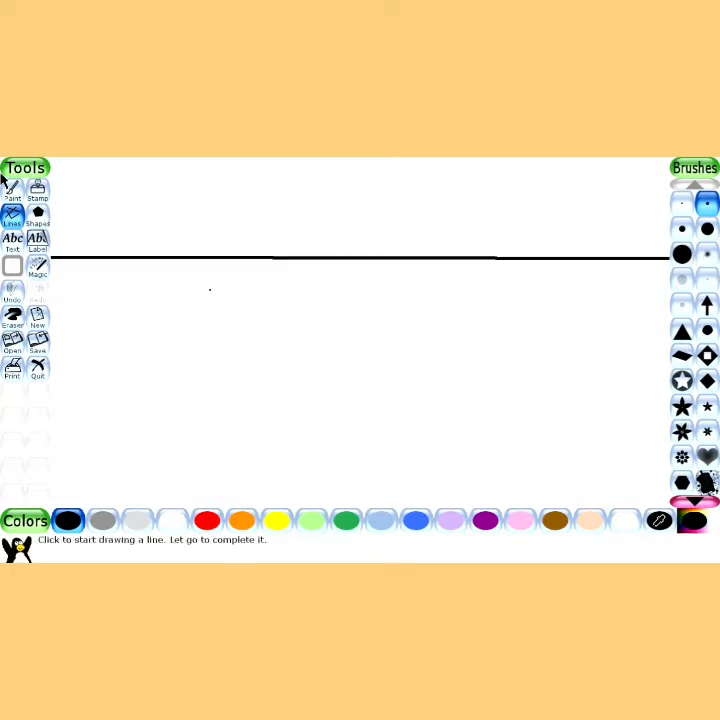
{"action": "left_click_drag", "start_coordinate": [67, 262], "coordinate": [25, 256]}
{"action": "mouse_move", "coordinate": [60, 260]}
{"action": "left_mouse_down"}
{"action": "mouse_move", "coordinate": [170, 166]}
{"action": "mouse_move", "coordinate": [240, 262]}
{"action": "mouse_move", "coordinate": [341, 164]}
{"action": "left_mouse_up"}
{"action": "mouse_move", "coordinate": [341, 164]}
{"action": "left_mouse_down"}
{"action": "mouse_move", "coordinate": [430, 268]}
{"action": "mouse_move", "coordinate": [425, 258]}
{"action": "left_mouse_up"}
{"action": "mouse_move", "coordinate": [425, 258]}
{"action": "left_mouse_down"}
{"action": "mouse_move", "coordinate": [508, 168]}
{"action": "mouse_move", "coordinate": [524, 161]}
{"action": "mouse_move", "coordinate": [668, 258]}
{"action": "left_mouse_up"}
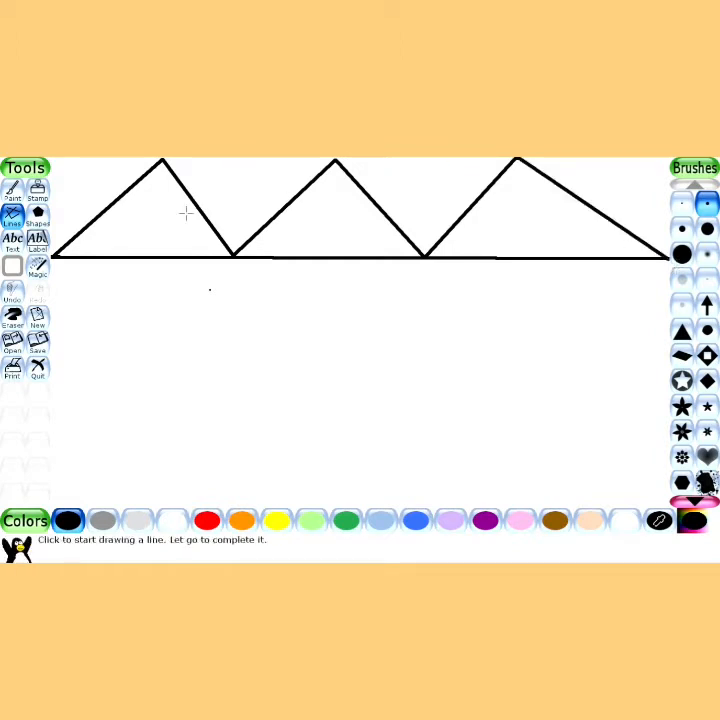
Fill all three mountains with brown using the Fill magic effect
{"action": "left_click", "coordinate": [43, 271]}
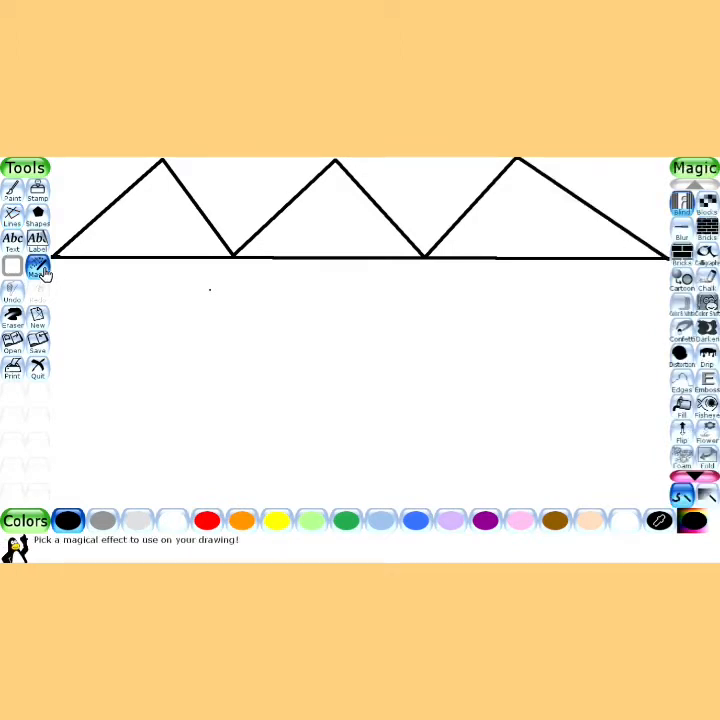
{"action": "left_click", "coordinate": [683, 416]}
{"action": "left_click", "coordinate": [556, 522]}
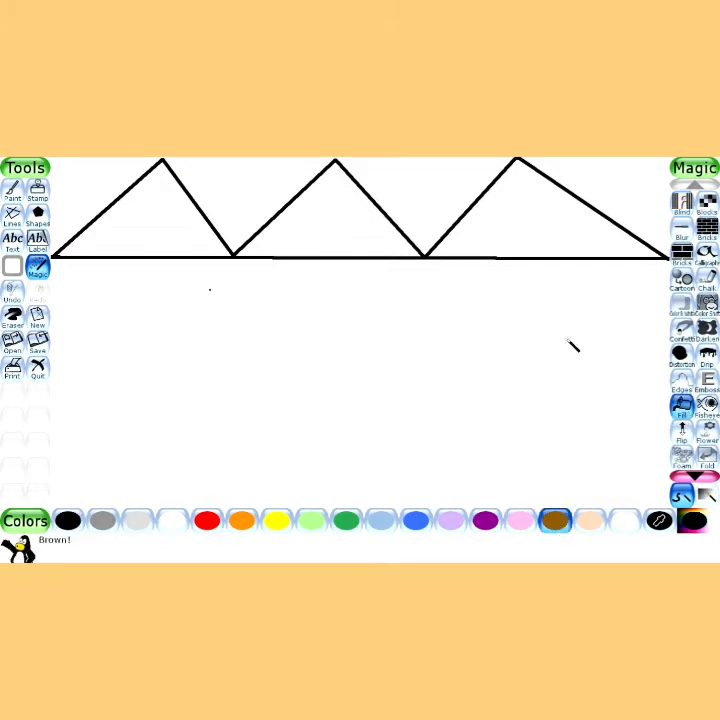
{"action": "left_click", "coordinate": [516, 234]}
{"action": "left_click", "coordinate": [372, 225]}
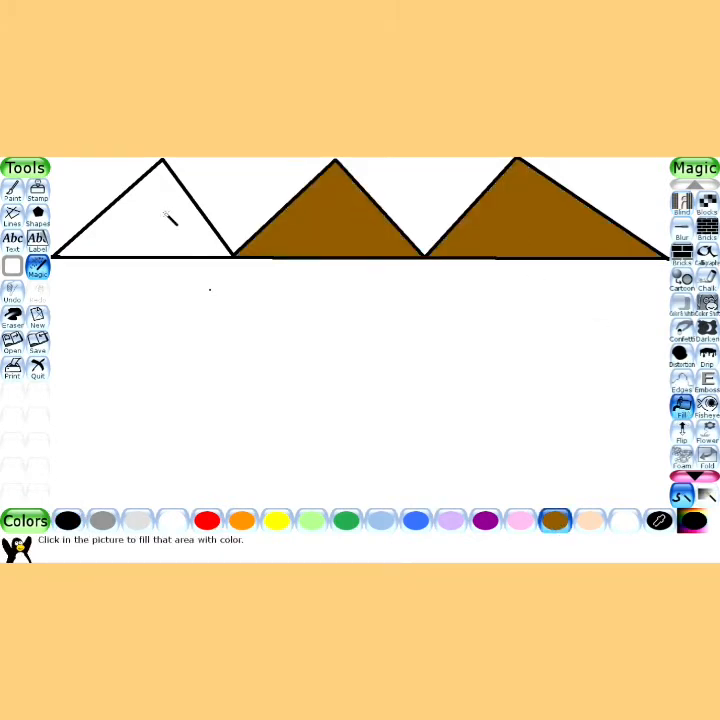
{"action": "left_click", "coordinate": [165, 220]}
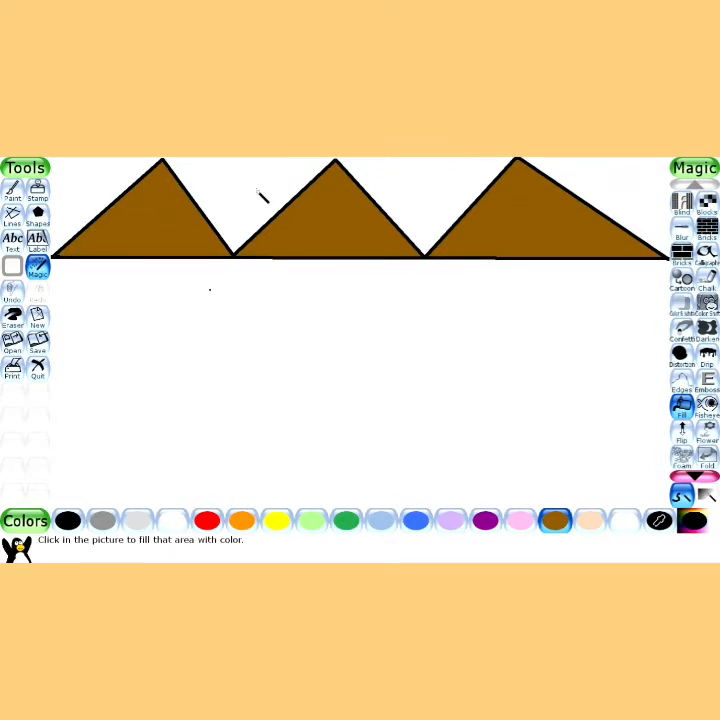
Draw a small solid yellow circle as the sun between the first two mountains
{"action": "left_click", "coordinate": [38, 216]}
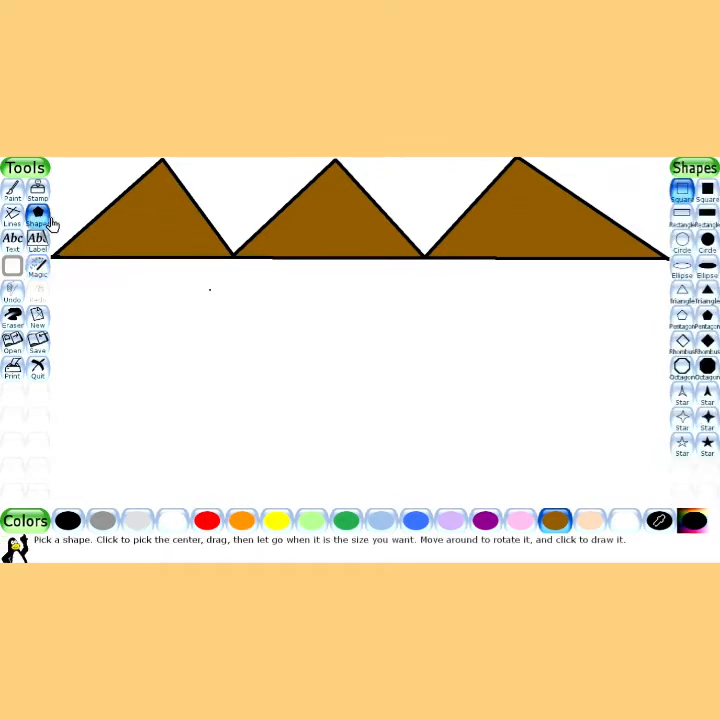
{"action": "left_click", "coordinate": [707, 242]}
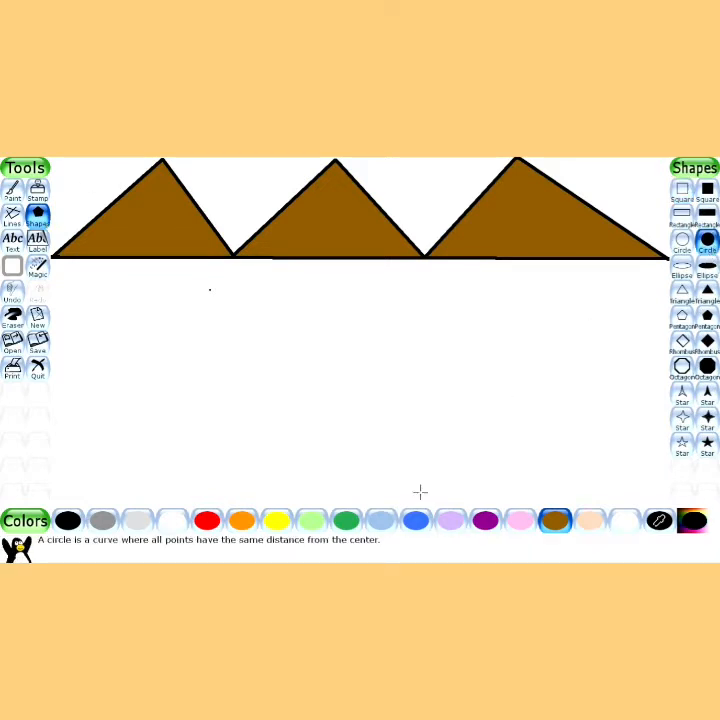
{"action": "left_click", "coordinate": [284, 526]}
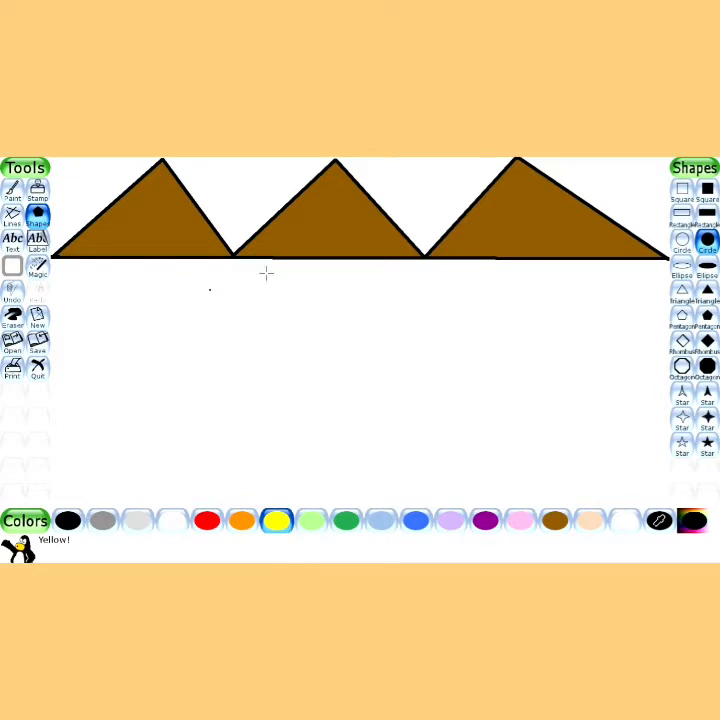
{"action": "left_click", "coordinate": [243, 215]}
{"action": "left_click_drag", "start_coordinate": [249, 222], "coordinate": [262, 234]}
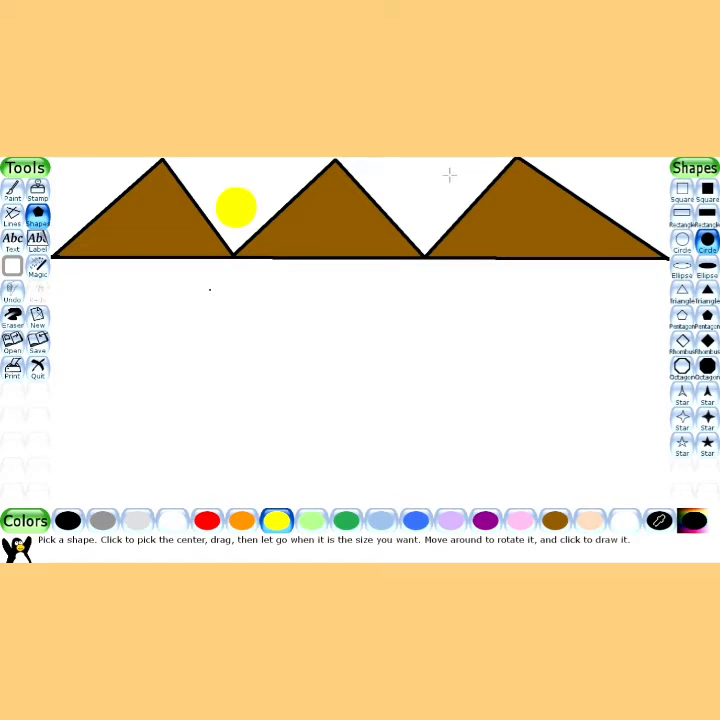
Pick a bright cyan custom color and fill all the sky areas around the mountains with it
{"action": "left_click", "coordinate": [703, 528]}
{"action": "left_click", "coordinate": [325, 337]}
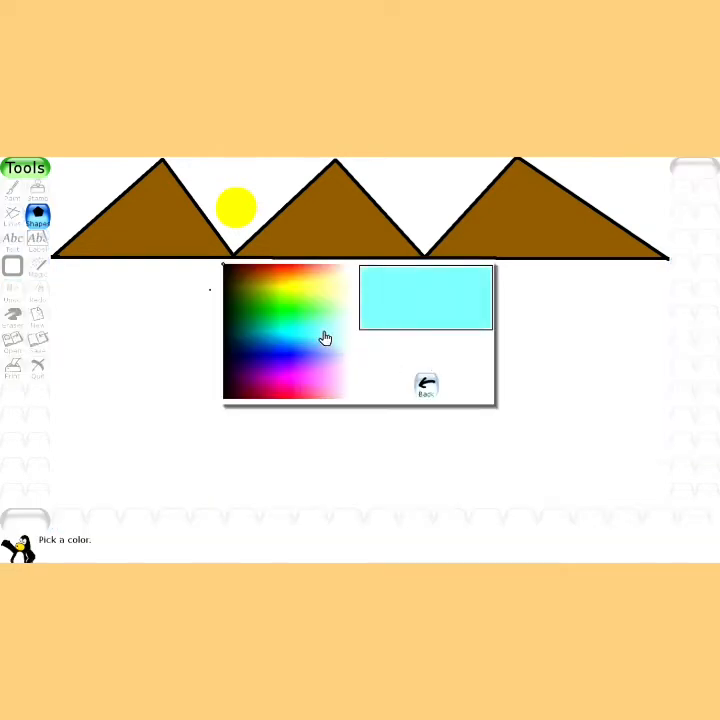
{"action": "left_click", "coordinate": [310, 337]}
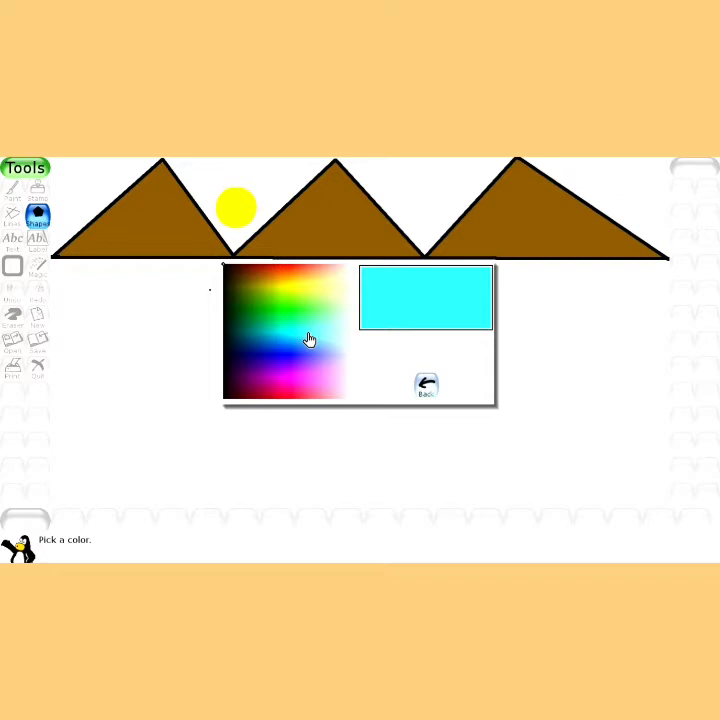
{"action": "left_click", "coordinate": [308, 338]}
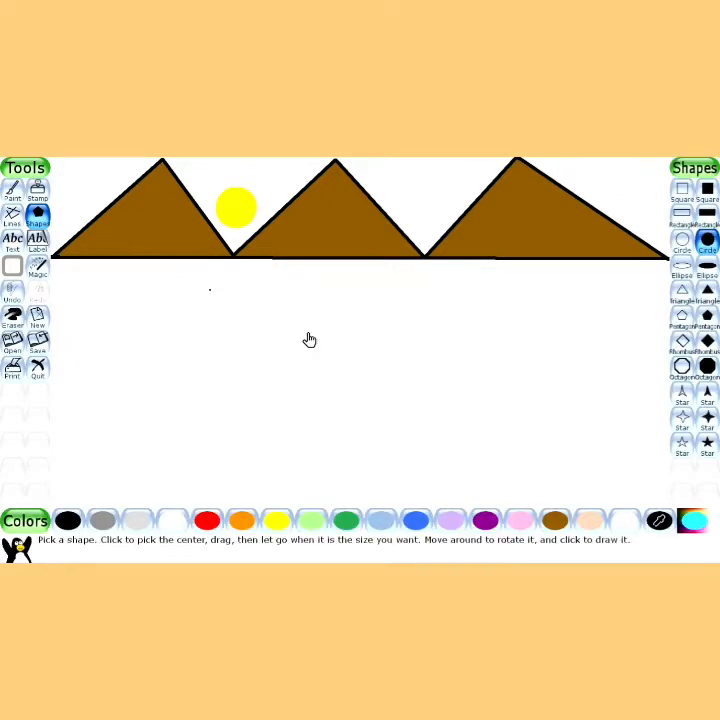
{"action": "left_click", "coordinate": [38, 266]}
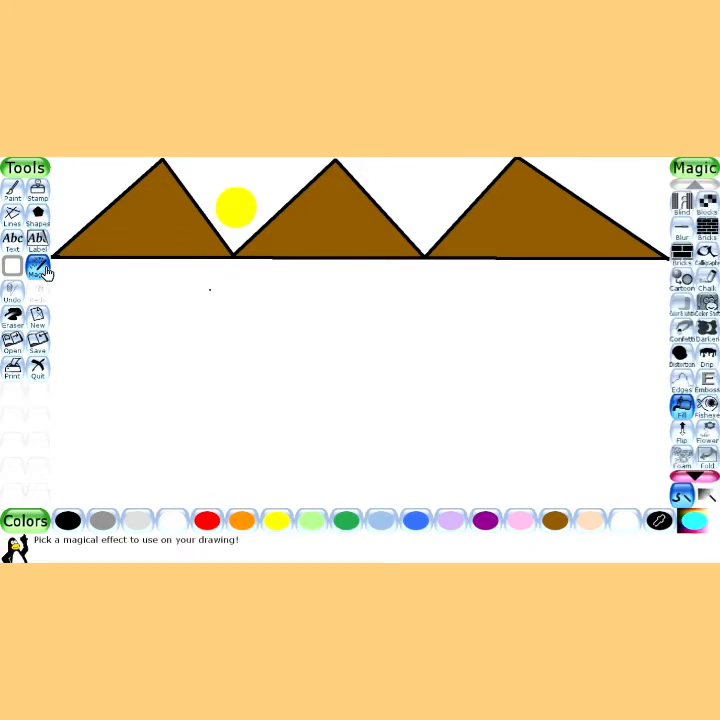
{"action": "left_click", "coordinate": [452, 178]}
{"action": "left_click", "coordinate": [604, 171]}
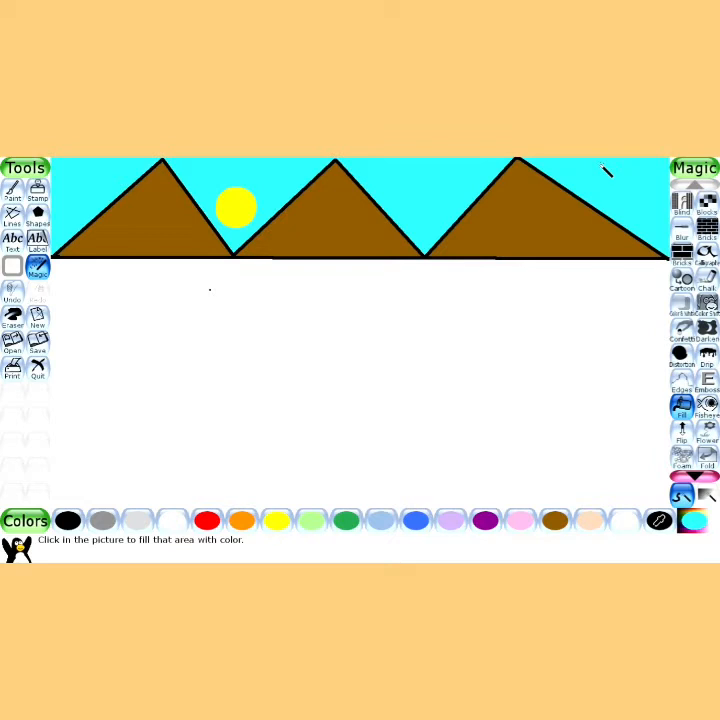
Paint a curved cyan shoreline from the middle of the canvas's lower edge up to its right edge with a soft brush
{"action": "left_click", "coordinate": [20, 197]}
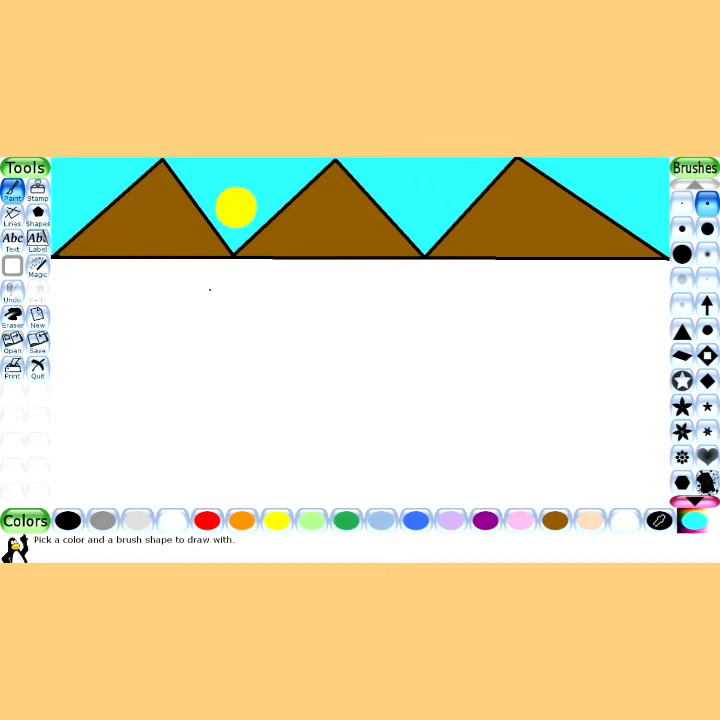
{"action": "left_click", "coordinate": [680, 308]}
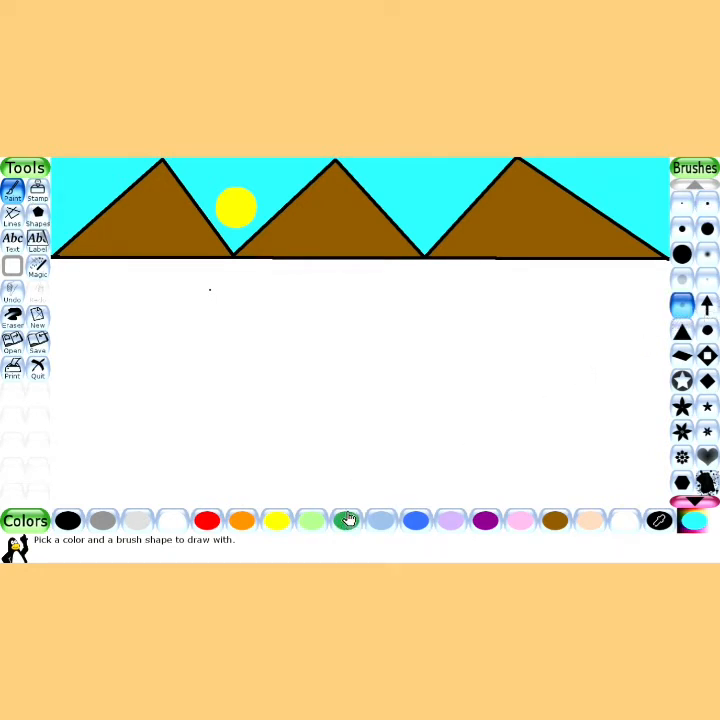
{"action": "mouse_move", "coordinate": [341, 505]}
{"action": "left_mouse_down"}
{"action": "mouse_move", "coordinate": [358, 470]}
{"action": "mouse_move", "coordinate": [528, 356]}
{"action": "mouse_move", "coordinate": [597, 331]}
{"action": "mouse_move", "coordinate": [706, 309]}
{"action": "left_mouse_up"}
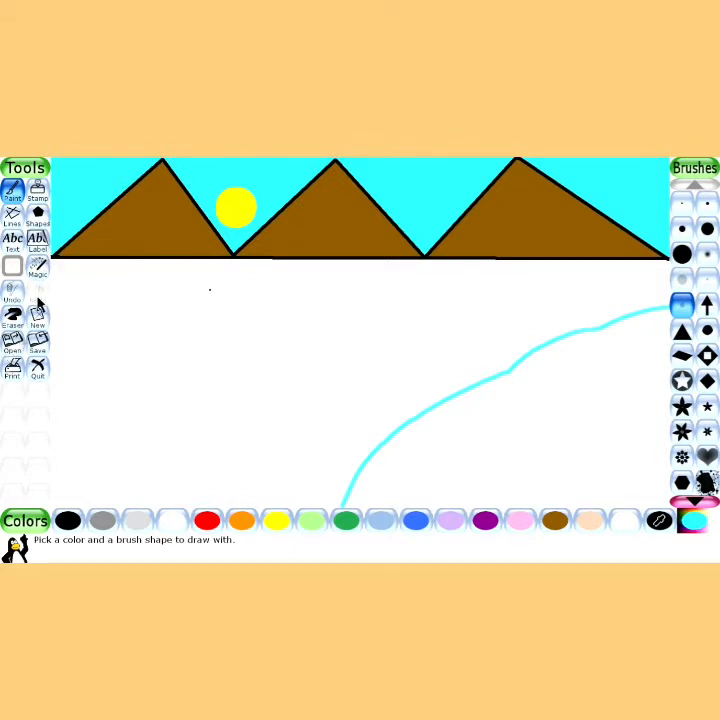
Fill the area below the cyan shoreline with blue as water
{"action": "left_click", "coordinate": [37, 264]}
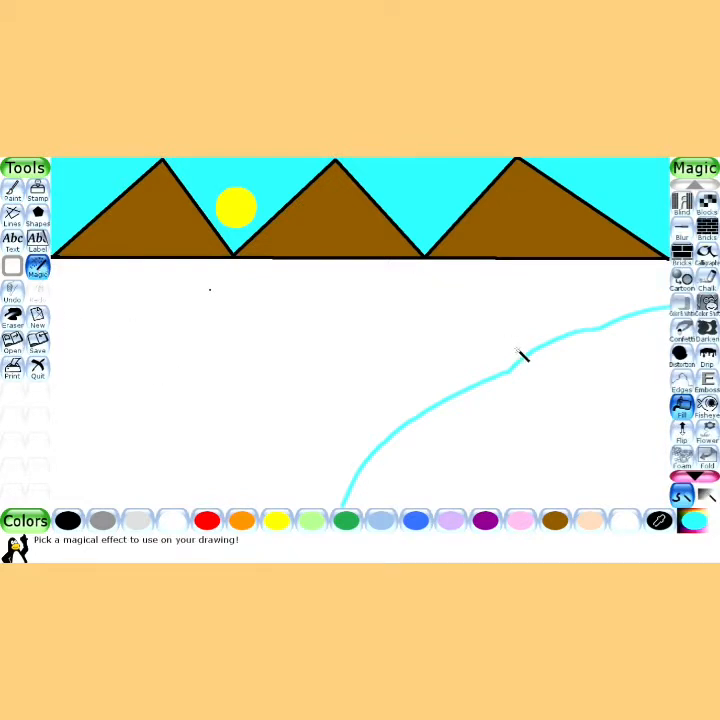
{"action": "left_click", "coordinate": [688, 490]}
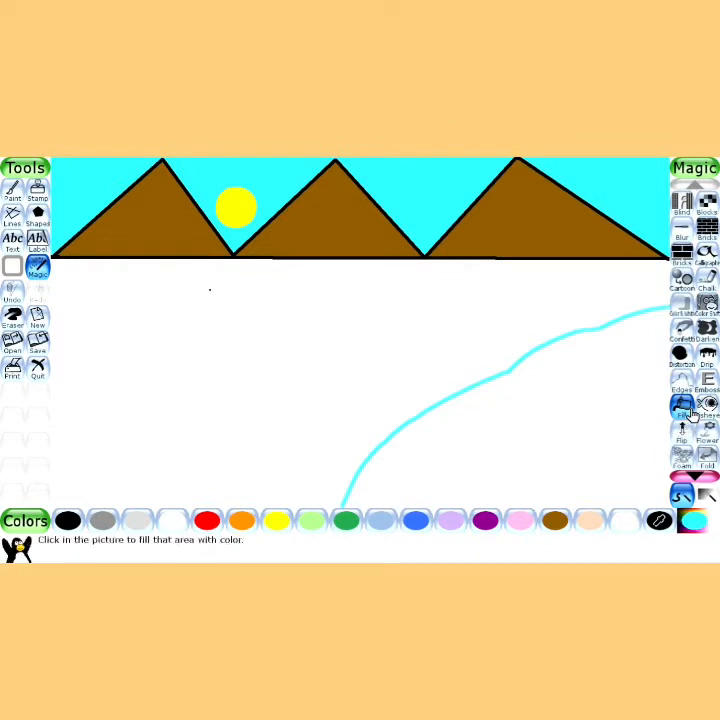
{"action": "left_click", "coordinate": [416, 521]}
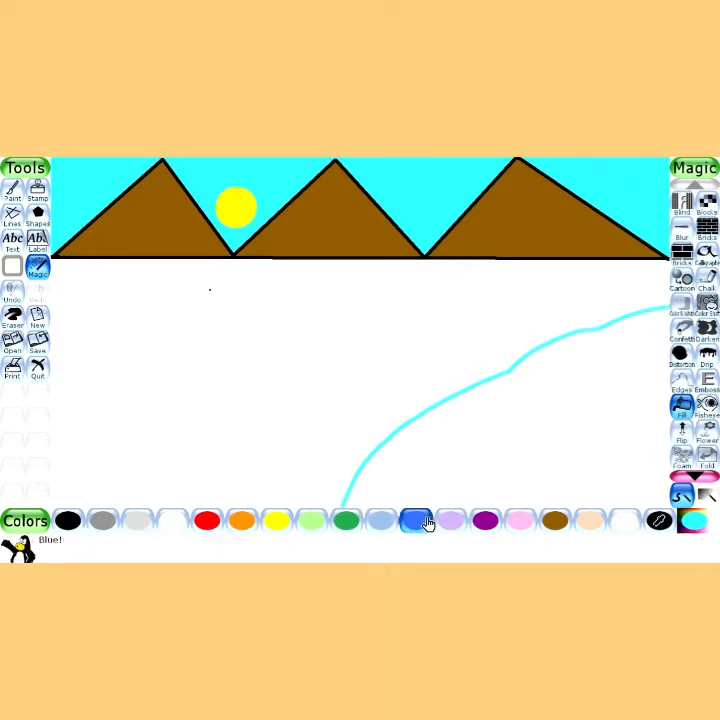
{"action": "left_click", "coordinate": [497, 474]}
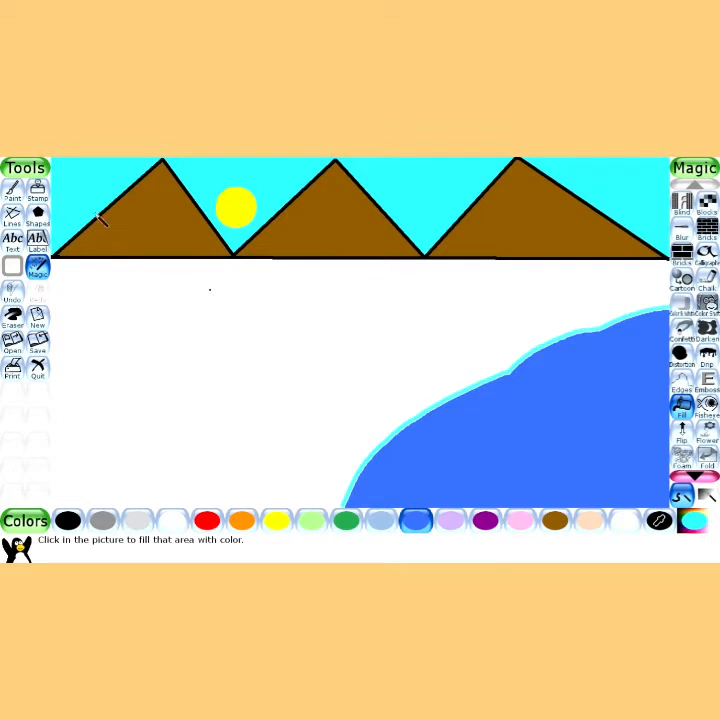
Paint a closed brown tree trunk outline with inward-curving sides in the canvas's lower-left corner
{"action": "left_click", "coordinate": [16, 194]}
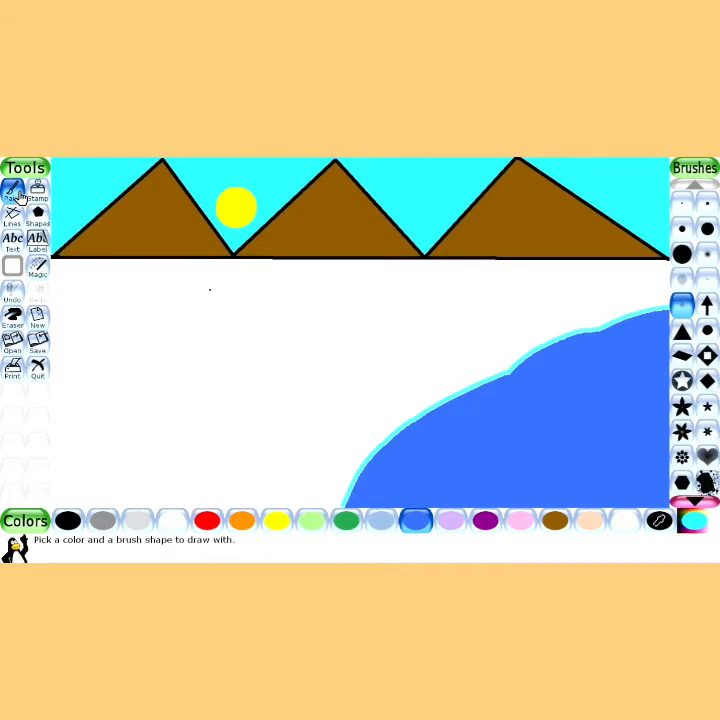
{"action": "left_click", "coordinate": [563, 530]}
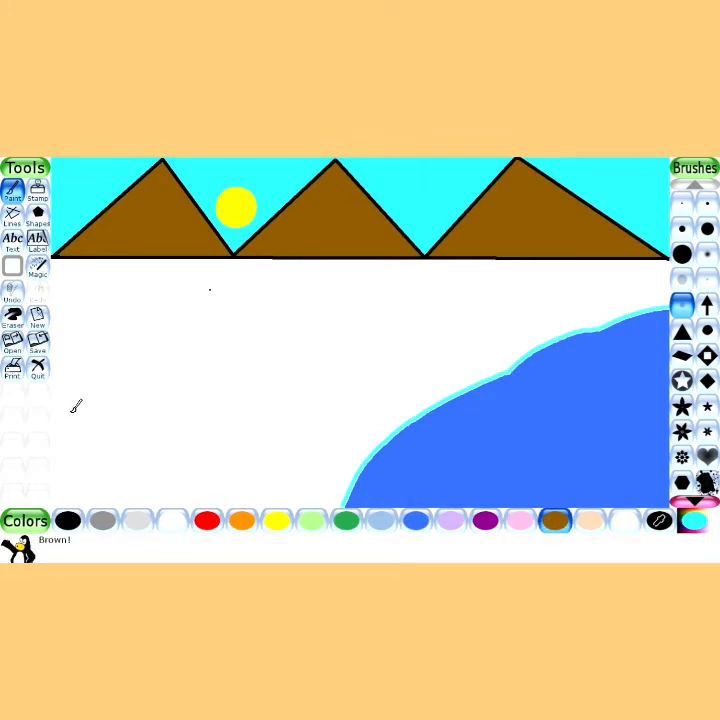
{"action": "mouse_move", "coordinate": [68, 397]}
{"action": "left_mouse_down"}
{"action": "mouse_move", "coordinate": [90, 431]}
{"action": "mouse_move", "coordinate": [94, 463]}
{"action": "mouse_move", "coordinate": [78, 497]}
{"action": "mouse_move", "coordinate": [64, 506]}
{"action": "mouse_move", "coordinate": [149, 511]}
{"action": "left_mouse_up"}
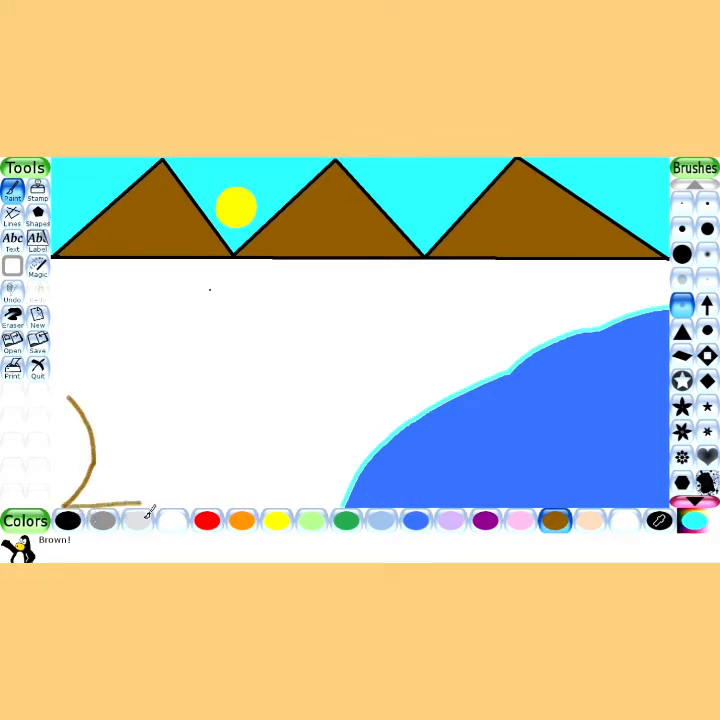
{"action": "left_click", "coordinate": [707, 203]}
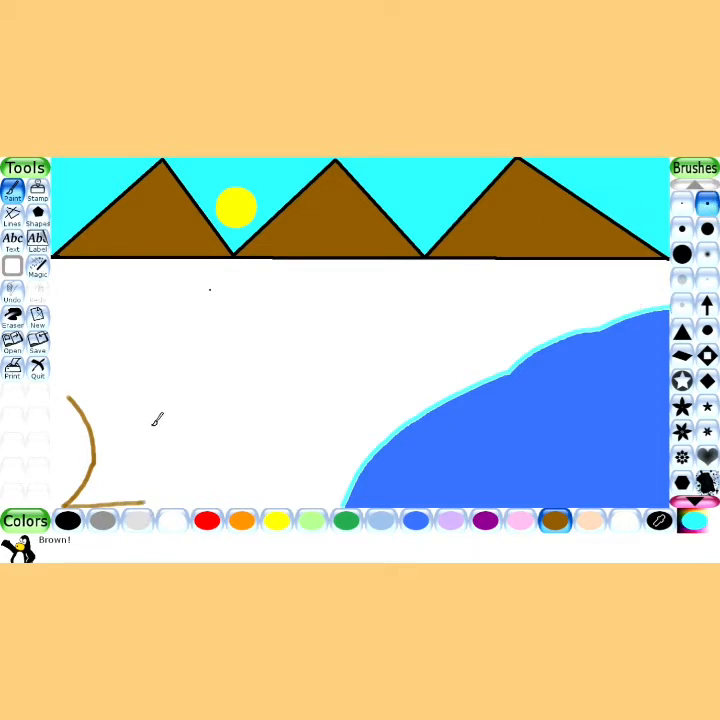
{"action": "mouse_move", "coordinate": [151, 405]}
{"action": "left_mouse_down"}
{"action": "mouse_move", "coordinate": [143, 464]}
{"action": "mouse_move", "coordinate": [159, 503]}
{"action": "mouse_move", "coordinate": [145, 503]}
{"action": "left_mouse_up"}
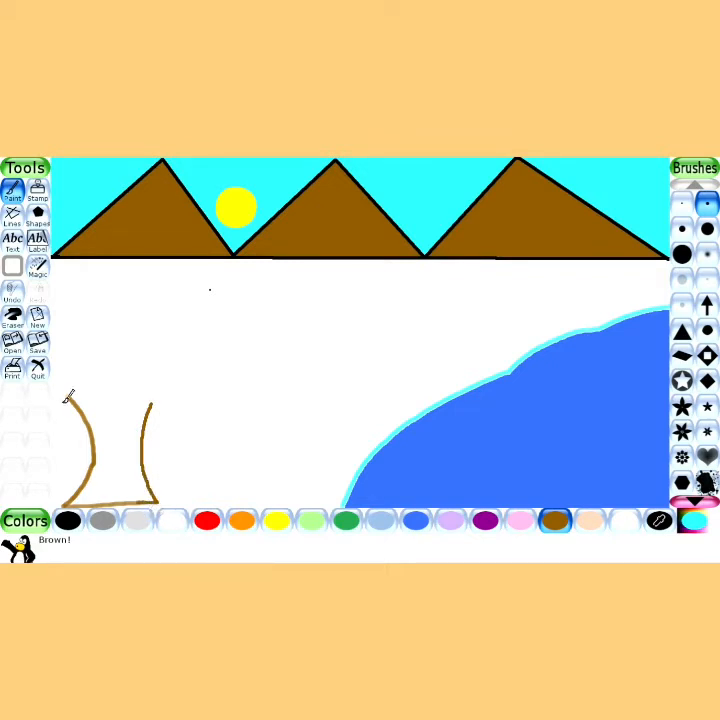
{"action": "left_click_drag", "start_coordinate": [70, 398], "coordinate": [153, 401]}
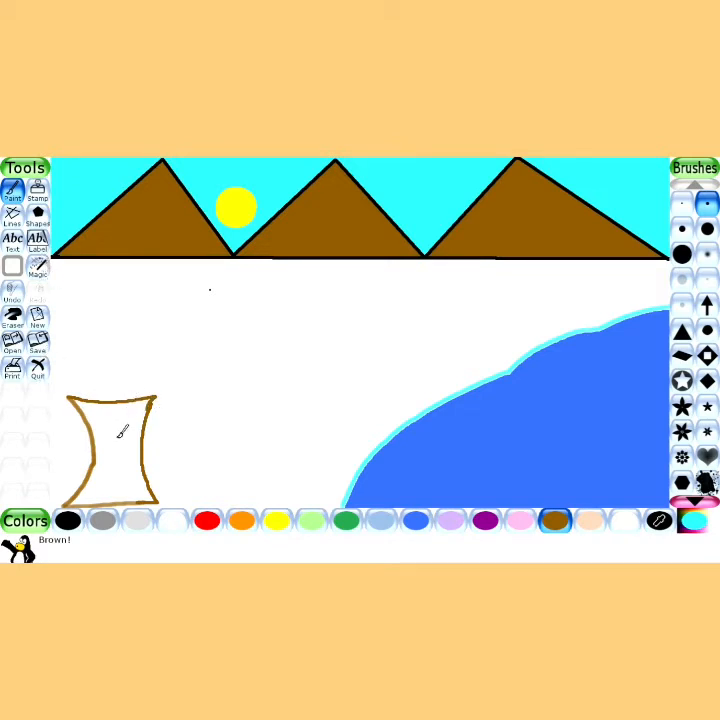
Pick a medium green custom color and paint a cloud-shaped foliage outline around the top of the trunk
{"action": "left_click", "coordinate": [350, 524]}
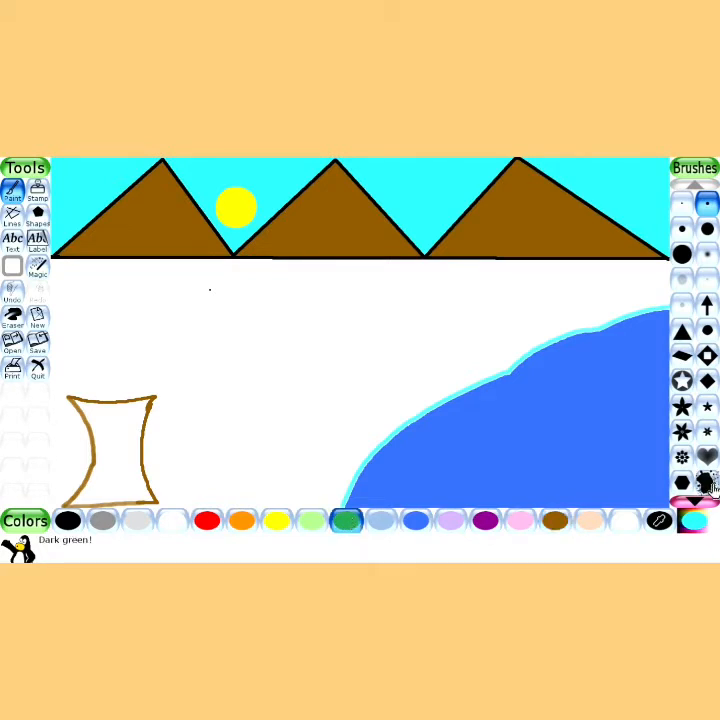
{"action": "left_click", "coordinate": [706, 521]}
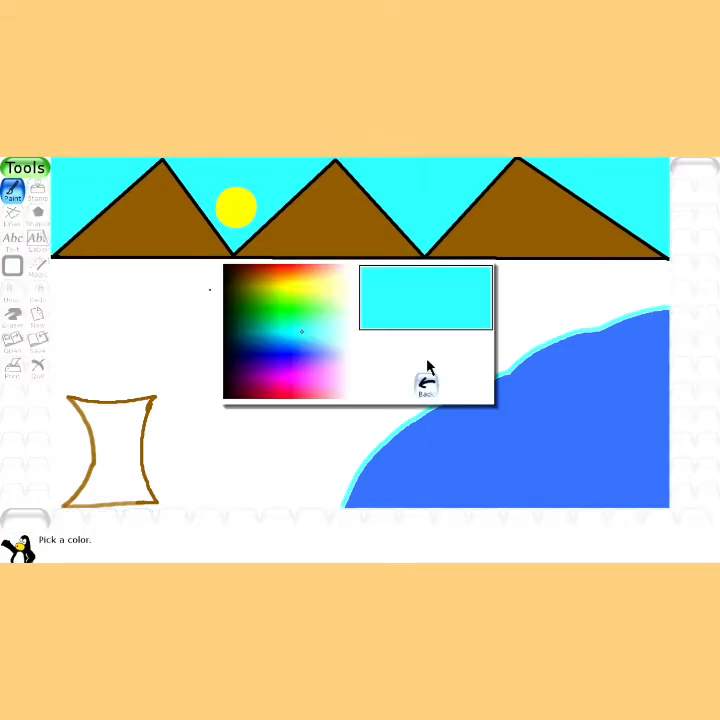
{"action": "left_click", "coordinate": [294, 318]}
{"action": "left_click", "coordinate": [269, 313]}
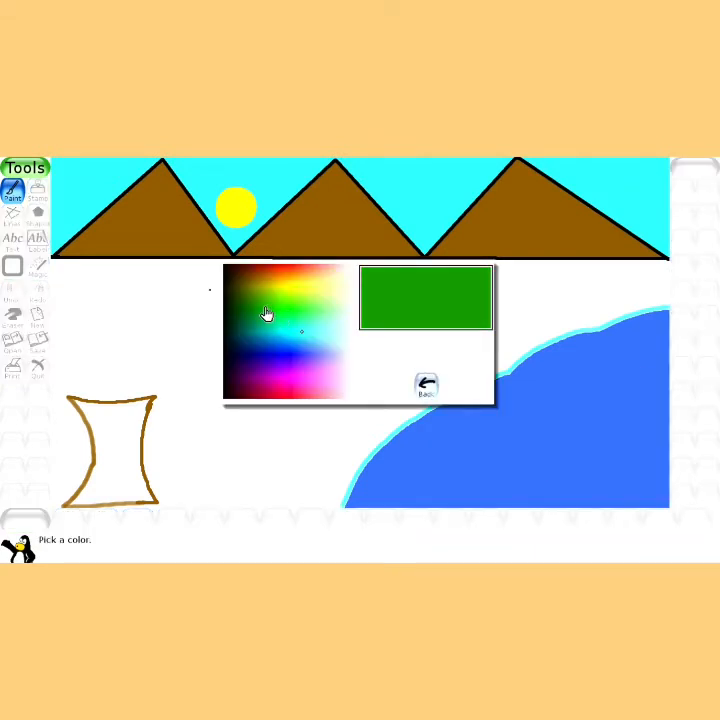
{"action": "left_click", "coordinate": [267, 314]}
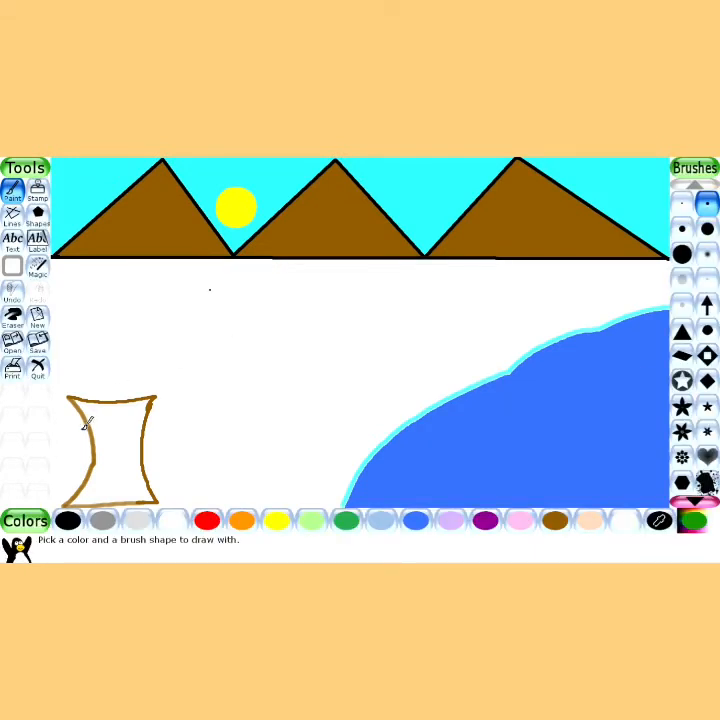
{"action": "mouse_move", "coordinate": [86, 423]}
{"action": "left_mouse_down"}
{"action": "mouse_move", "coordinate": [57, 399]}
{"action": "mouse_move", "coordinate": [70, 395]}
{"action": "mouse_move", "coordinate": [58, 387]}
{"action": "mouse_move", "coordinate": [55, 365]}
{"action": "mouse_move", "coordinate": [67, 348]}
{"action": "mouse_move", "coordinate": [78, 350]}
{"action": "mouse_move", "coordinate": [70, 336]}
{"action": "mouse_move", "coordinate": [76, 325]}
{"action": "mouse_move", "coordinate": [102, 316]}
{"action": "mouse_move", "coordinate": [120, 323]}
{"action": "mouse_move", "coordinate": [115, 307]}
{"action": "mouse_move", "coordinate": [151, 303]}
{"action": "mouse_move", "coordinate": [155, 328]}
{"action": "mouse_move", "coordinate": [168, 316]}
{"action": "mouse_move", "coordinate": [183, 323]}
{"action": "mouse_move", "coordinate": [192, 343]}
{"action": "mouse_move", "coordinate": [181, 366]}
{"action": "mouse_move", "coordinate": [198, 394]}
{"action": "mouse_move", "coordinate": [188, 405]}
{"action": "mouse_move", "coordinate": [189, 428]}
{"action": "mouse_move", "coordinate": [155, 427]}
{"action": "left_mouse_up"}
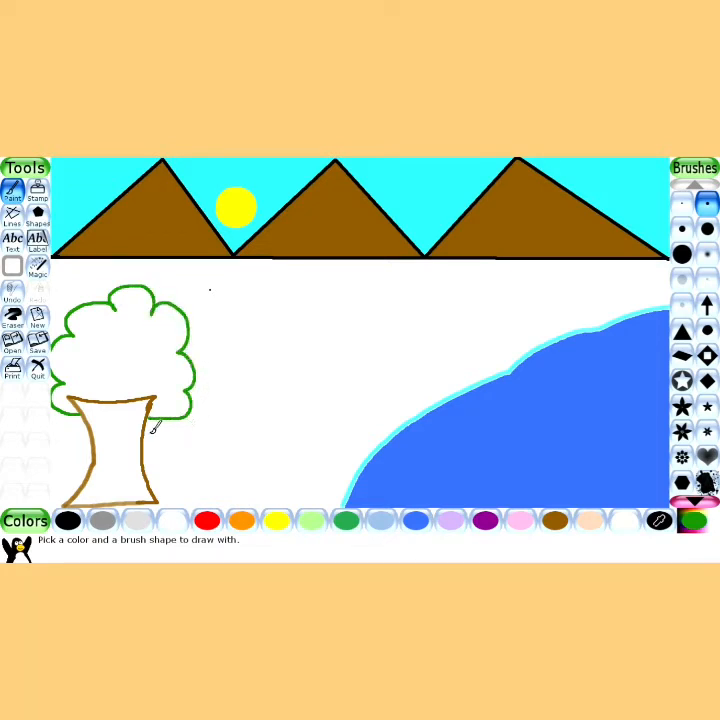
Fill the inside of the tree trunk outline with brown
{"action": "left_click", "coordinate": [42, 268]}
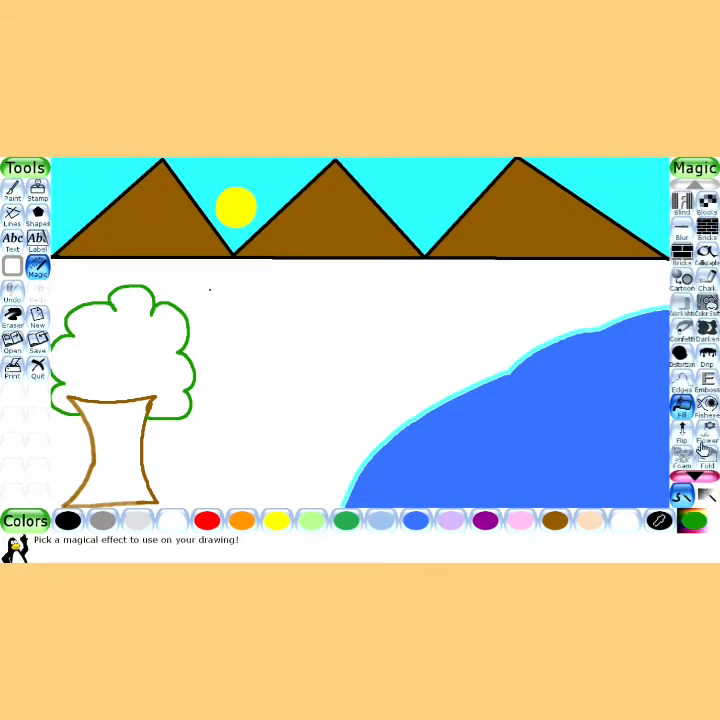
{"action": "left_click", "coordinate": [555, 520]}
{"action": "left_click", "coordinate": [134, 480]}
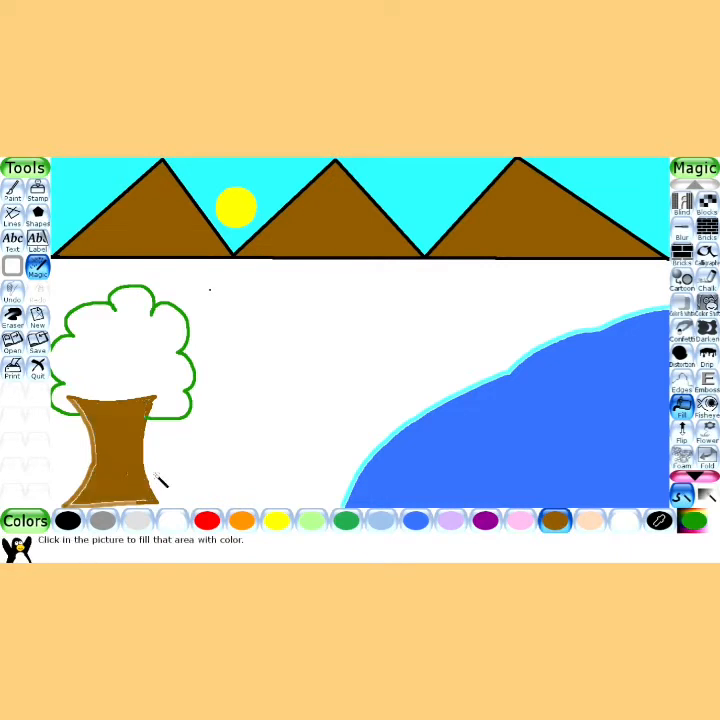
Fill the tree's foliage with the same custom green as its outline
{"action": "left_click", "coordinate": [358, 524]}
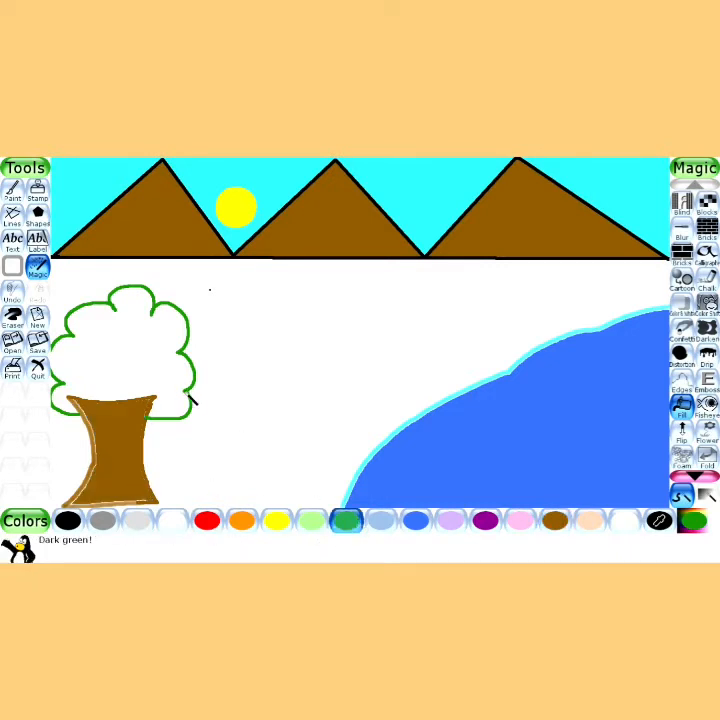
{"action": "left_click", "coordinate": [692, 520]}
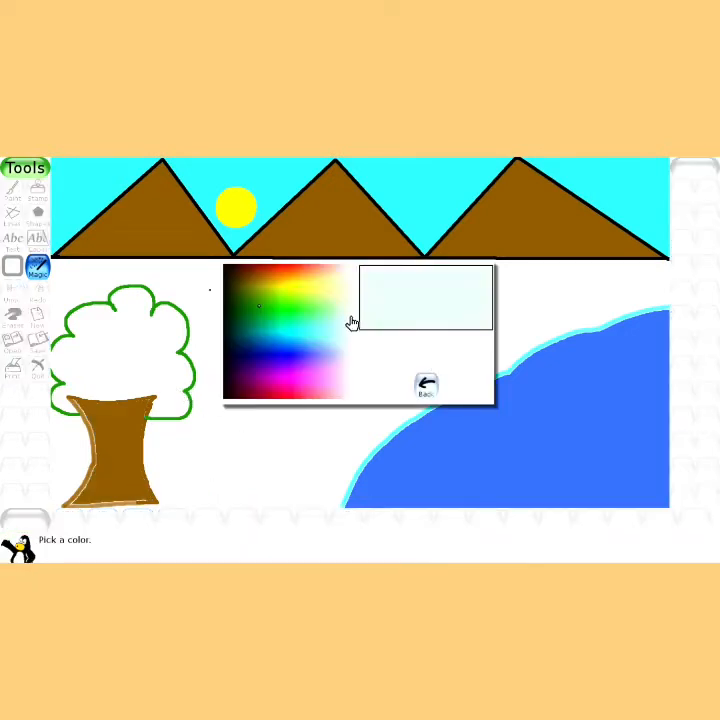
{"action": "left_click", "coordinate": [426, 387]}
{"action": "left_click", "coordinate": [155, 350]}
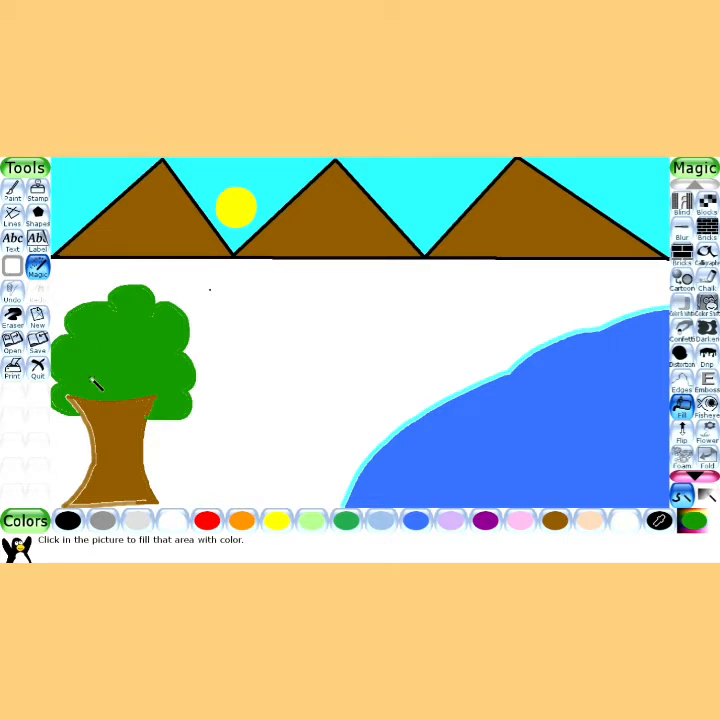
Paint small red dots as fruit scattered across the tree's foliage with a small round brush
{"action": "left_click", "coordinate": [20, 193]}
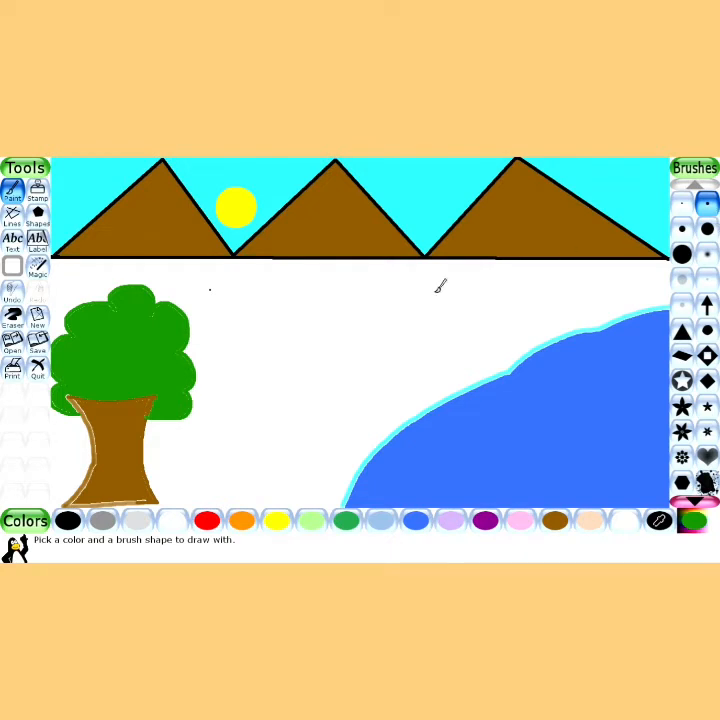
{"action": "left_click", "coordinate": [212, 522]}
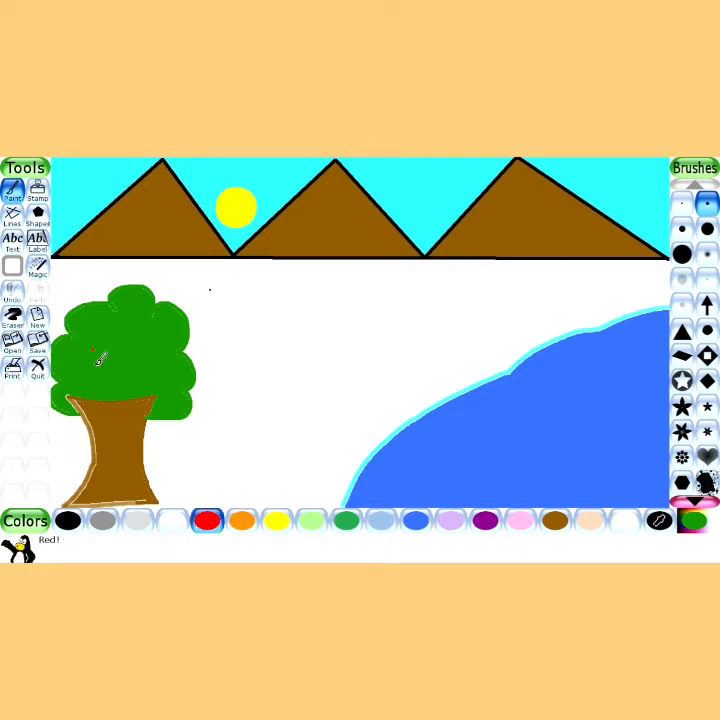
{"action": "left_click", "coordinate": [113, 335]}
{"action": "left_click", "coordinate": [133, 355]}
{"action": "left_click", "coordinate": [89, 374]}
{"action": "left_click", "coordinate": [145, 379]}
{"action": "left_click", "coordinate": [120, 383]}
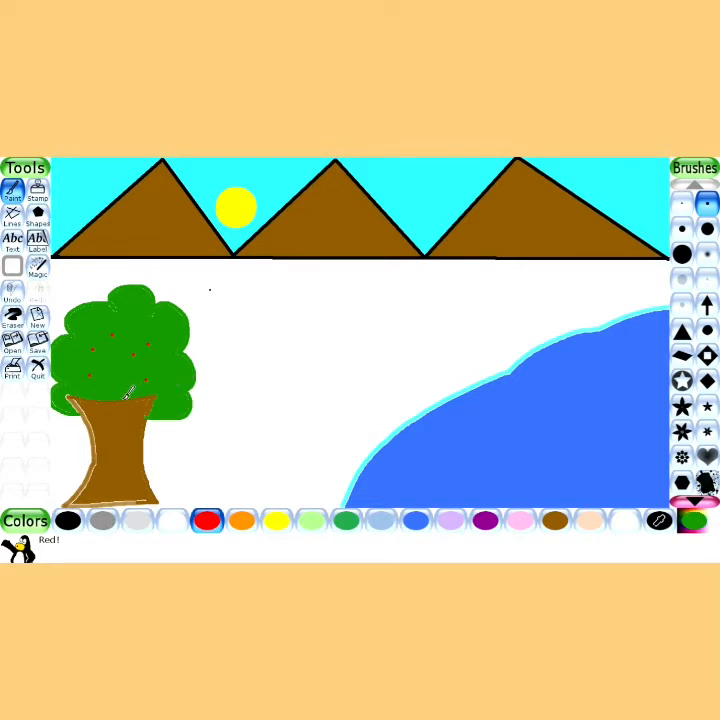
Add yellow dots over the red fruit dots on the tree's foliage
{"action": "left_click", "coordinate": [279, 520]}
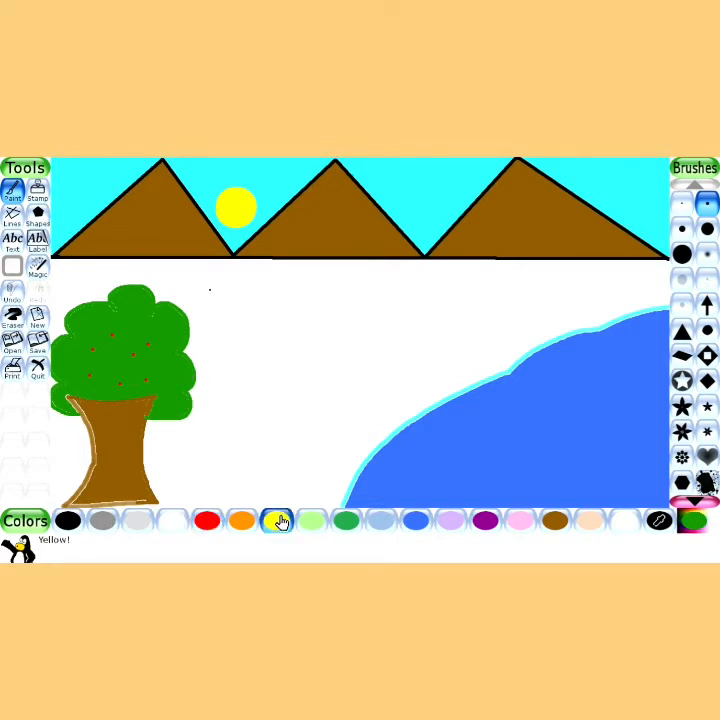
{"action": "left_click", "coordinate": [114, 334]}
{"action": "left_click", "coordinate": [148, 344]}
{"action": "left_click", "coordinate": [148, 377]}
Pick a bright green custom color and fill the white ground between the mountains, tree and shoreline with it
{"action": "left_click", "coordinate": [700, 530]}
{"action": "left_click", "coordinate": [329, 347]}
{"action": "left_click", "coordinate": [289, 321]}
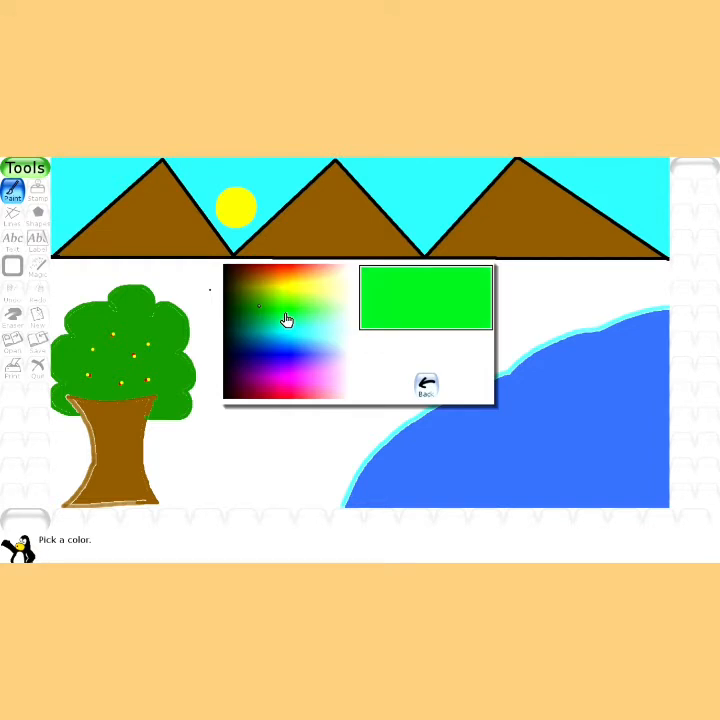
{"action": "mouse_move", "coordinate": [286, 319]}
{"action": "left_mouse_down"}
{"action": "mouse_move", "coordinate": [262, 313]}
{"action": "mouse_move", "coordinate": [294, 321]}
{"action": "left_mouse_up"}
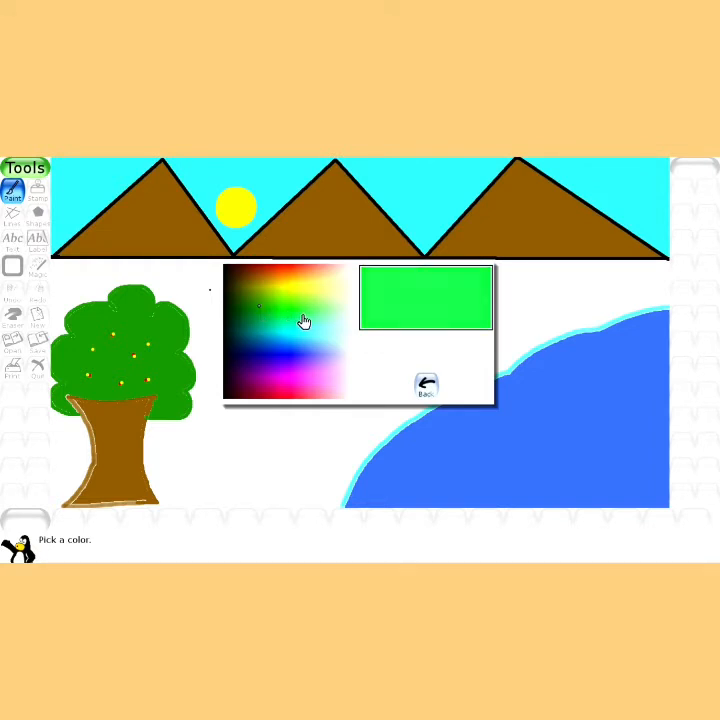
{"action": "left_click", "coordinate": [304, 321]}
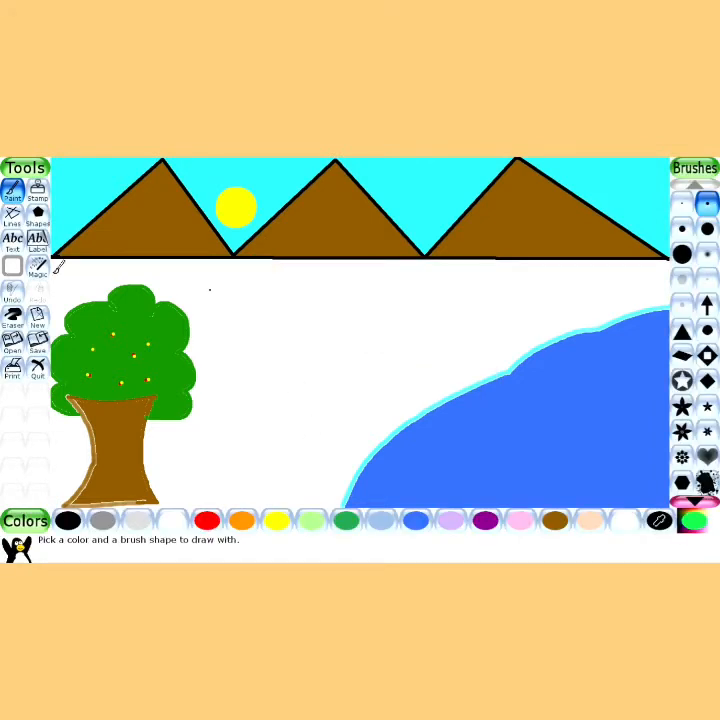
{"action": "left_click", "coordinate": [37, 265]}
{"action": "left_click", "coordinate": [311, 346]}
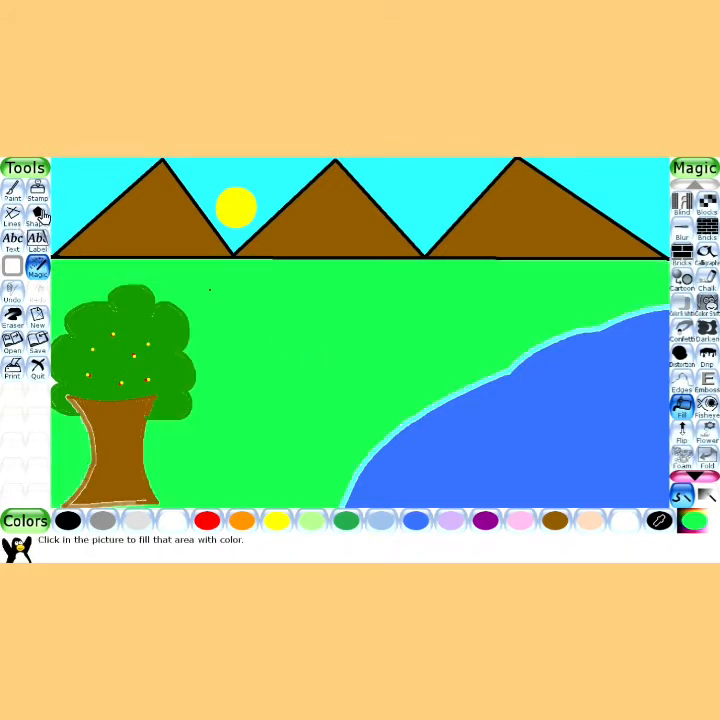
Paint grass with the Grass magic effect across the ground from the tree trunk's base to the lower end of the shoreline
{"action": "left_click", "coordinate": [42, 272]}
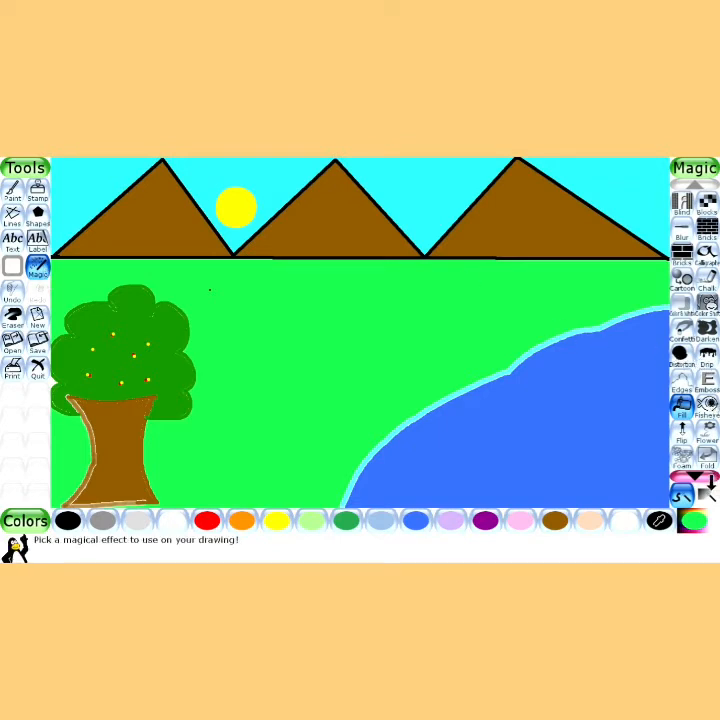
{"action": "left_click", "coordinate": [708, 492]}
{"action": "left_click", "coordinate": [700, 478]}
{"action": "left_click", "coordinate": [700, 478]}
{"action": "left_click", "coordinate": [694, 478]}
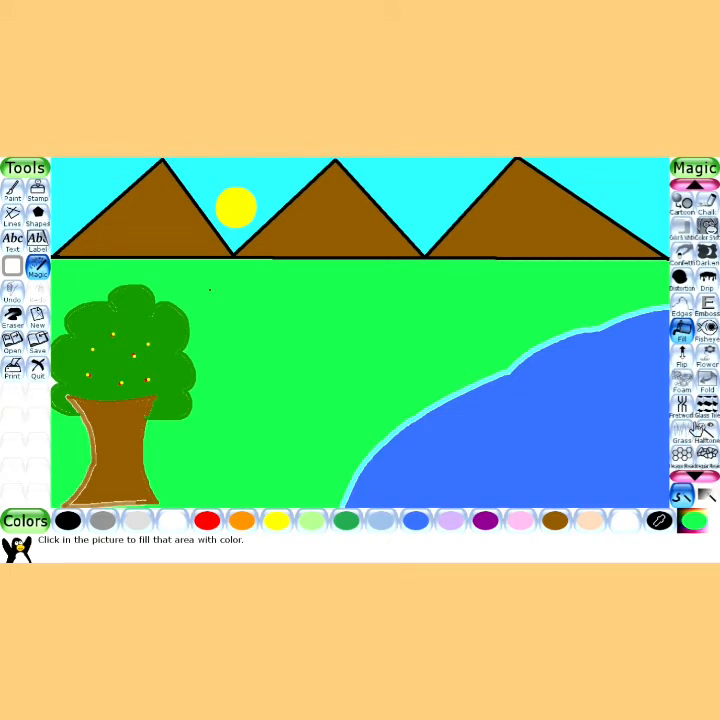
{"action": "left_click", "coordinate": [690, 432]}
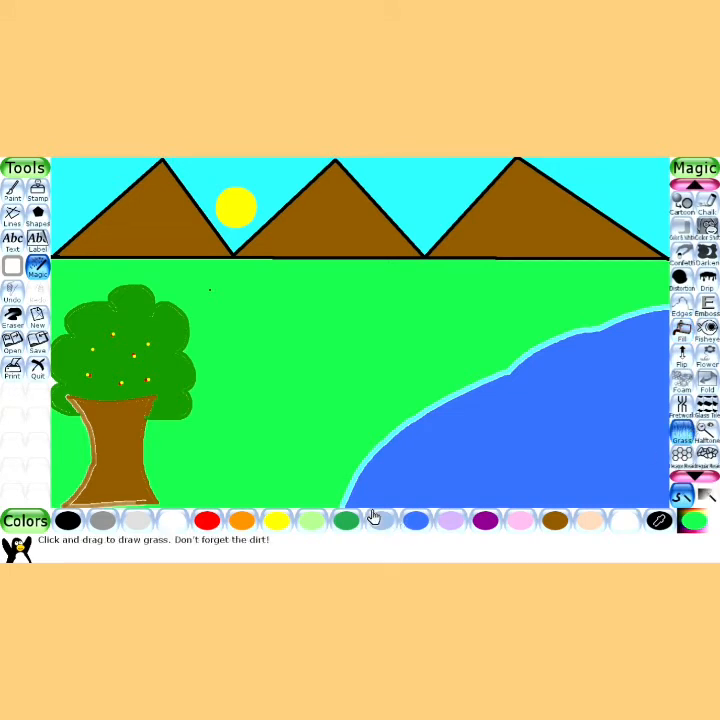
{"action": "mouse_move", "coordinate": [330, 500]}
{"action": "left_mouse_down"}
{"action": "mouse_move", "coordinate": [160, 490]}
{"action": "mouse_move", "coordinate": [80, 498]}
{"action": "mouse_move", "coordinate": [67, 473]}
{"action": "mouse_move", "coordinate": [131, 462]}
{"action": "mouse_move", "coordinate": [323, 471]}
{"action": "mouse_move", "coordinate": [241, 439]}
{"action": "mouse_move", "coordinate": [122, 443]}
{"action": "mouse_move", "coordinate": [73, 460]}
{"action": "mouse_move", "coordinate": [95, 499]}
{"action": "mouse_move", "coordinate": [297, 502]}
{"action": "mouse_move", "coordinate": [356, 466]}
{"action": "left_mouse_up"}
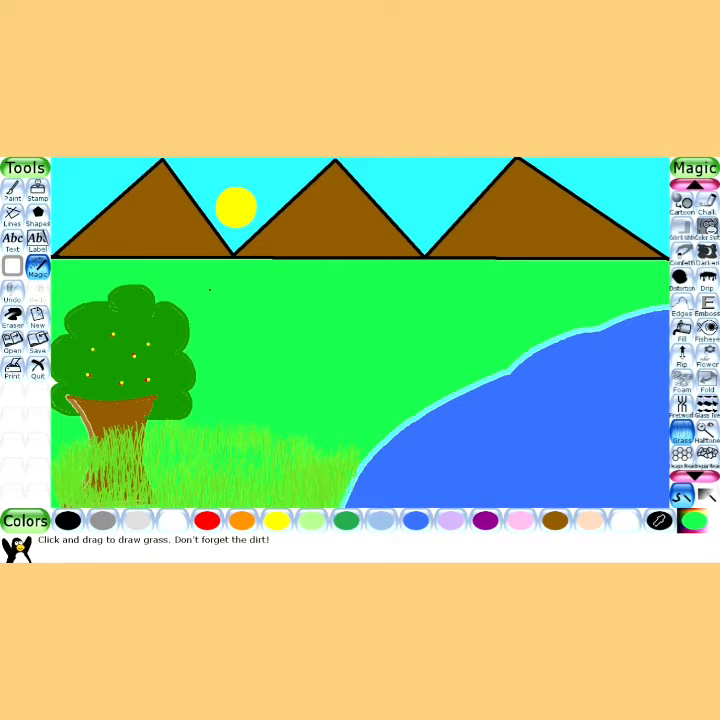
Place three white circles in the water along the shoreline using the largest round brush
{"action": "left_click", "coordinate": [13, 192]}
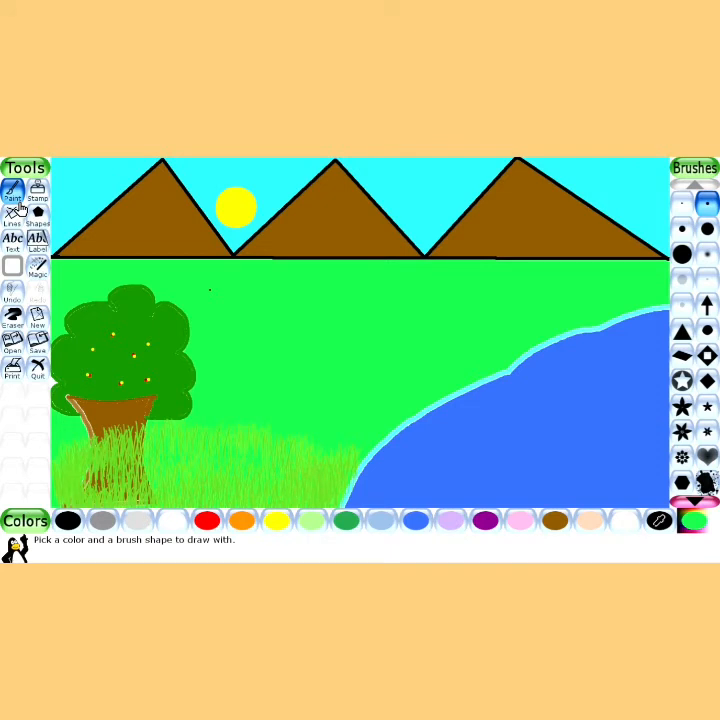
{"action": "left_click", "coordinate": [683, 254]}
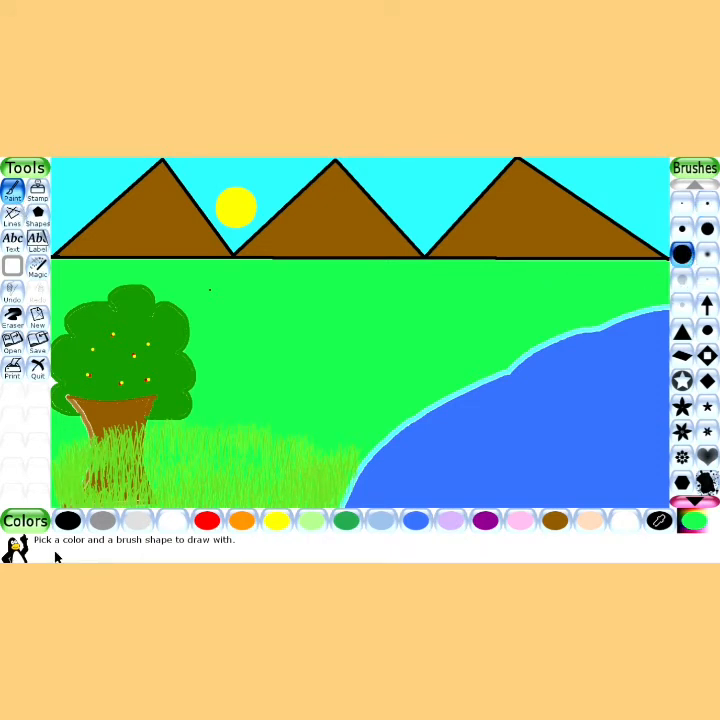
{"action": "left_click", "coordinate": [179, 530]}
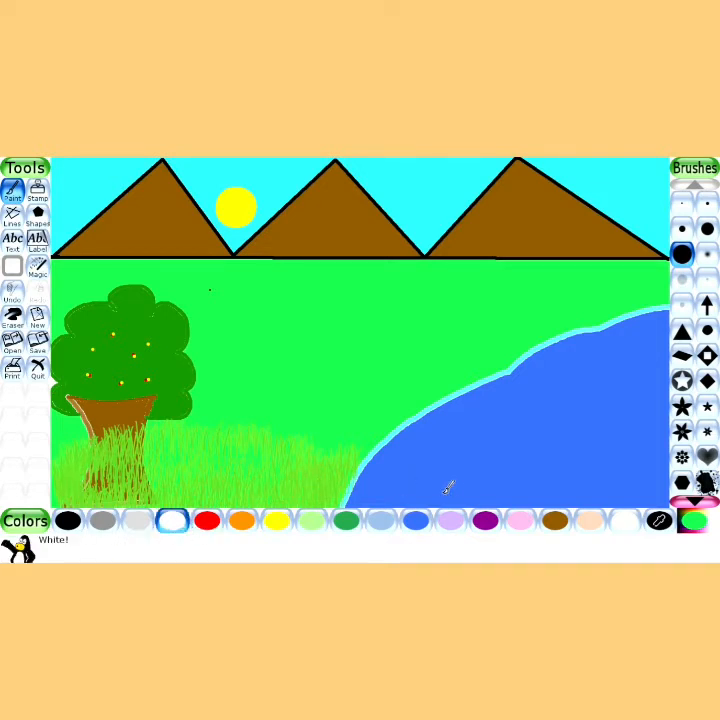
{"action": "left_click", "coordinate": [453, 414]}
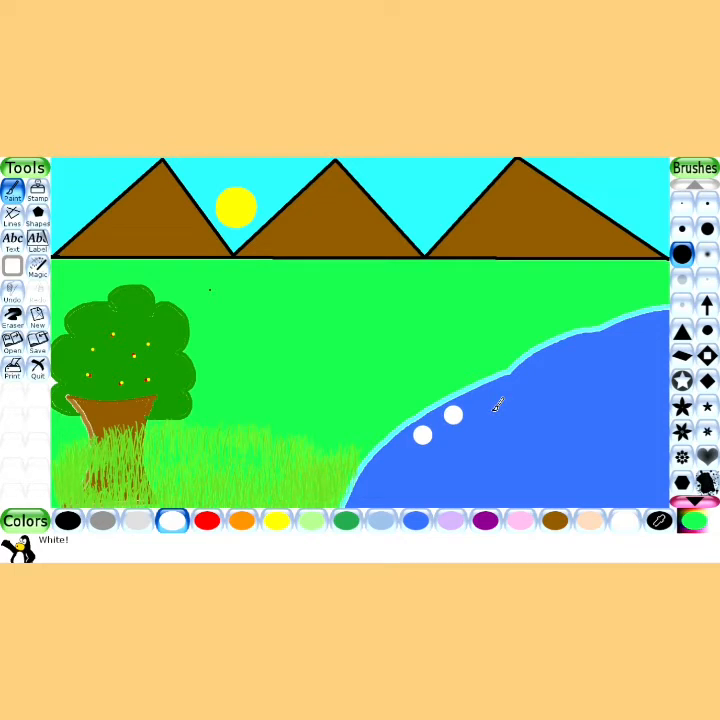
{"action": "left_click", "coordinate": [489, 397]}
Give the three white circles in the water black dot eyes and red mouths using the smallest round brush
{"action": "left_click", "coordinate": [686, 205]}
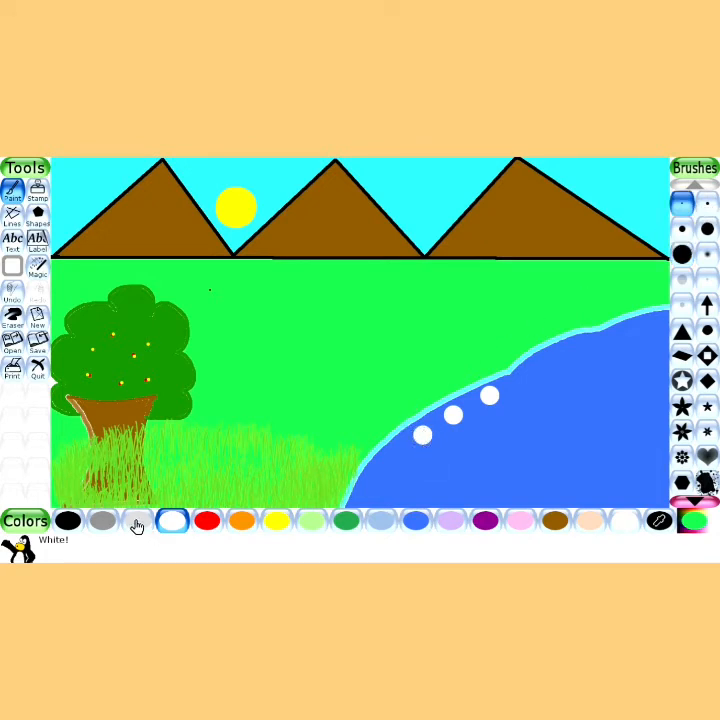
{"action": "left_click", "coordinate": [67, 520]}
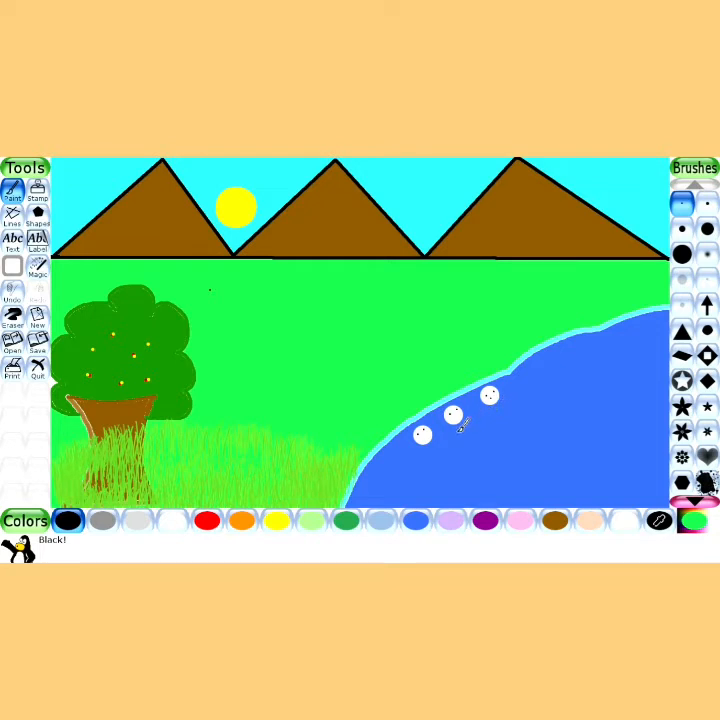
{"action": "left_click", "coordinate": [15, 298]}
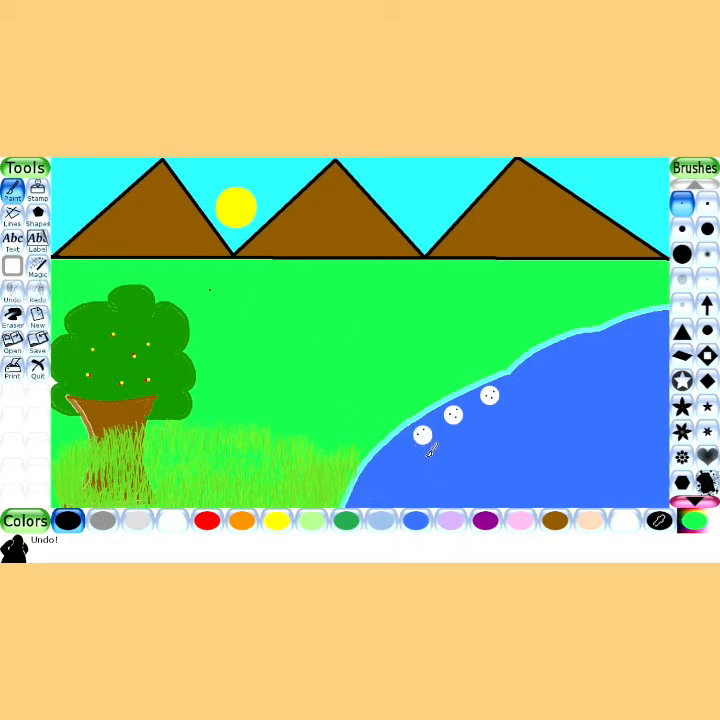
{"action": "left_click", "coordinate": [427, 448]}
{"action": "left_click", "coordinate": [218, 523]}
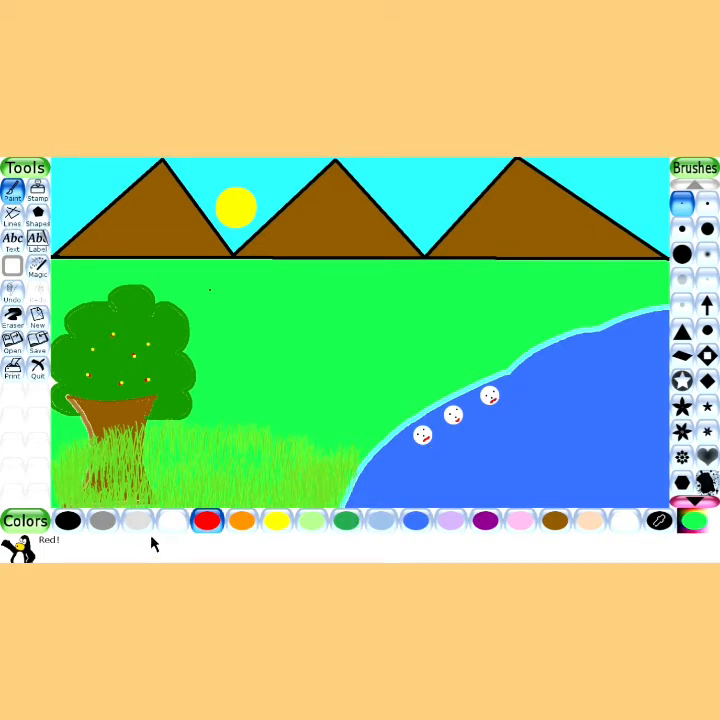
Paint a short thin white line slanting down from each of the three heads as a body
{"action": "left_click", "coordinate": [172, 522]}
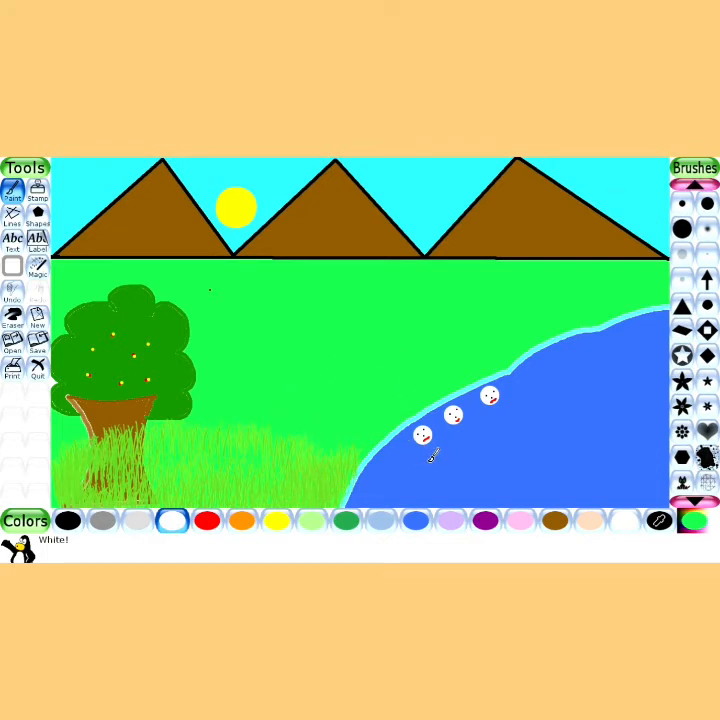
{"action": "left_click_drag", "start_coordinate": [424, 443], "coordinate": [433, 459]}
{"action": "mouse_move", "coordinate": [455, 424]}
{"action": "left_mouse_down"}
{"action": "mouse_move", "coordinate": [472, 451]}
{"action": "mouse_move", "coordinate": [500, 424]}
{"action": "left_mouse_up"}
Place a yellow ball in the water below the three figures using the largest round brush
{"action": "left_click", "coordinate": [709, 203]}
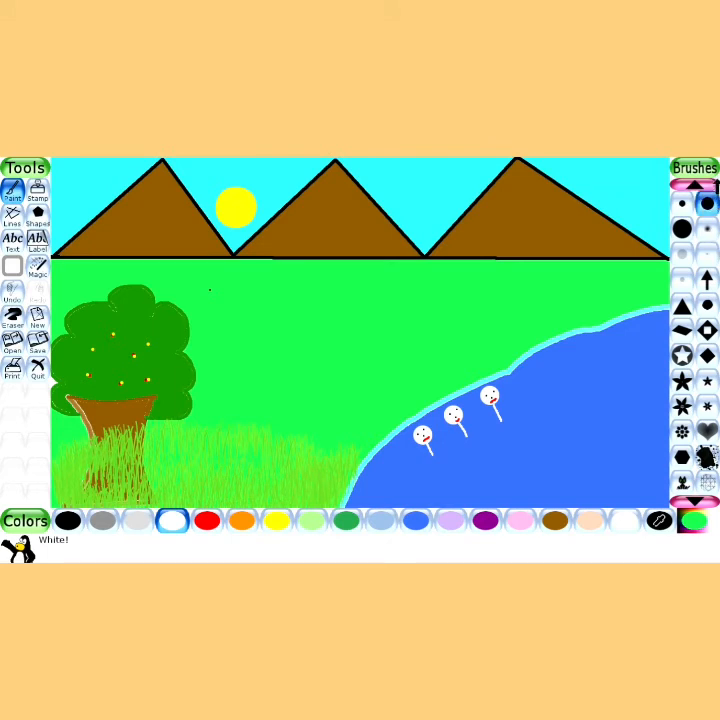
{"action": "left_click", "coordinate": [714, 503]}
{"action": "left_click", "coordinate": [714, 503]}
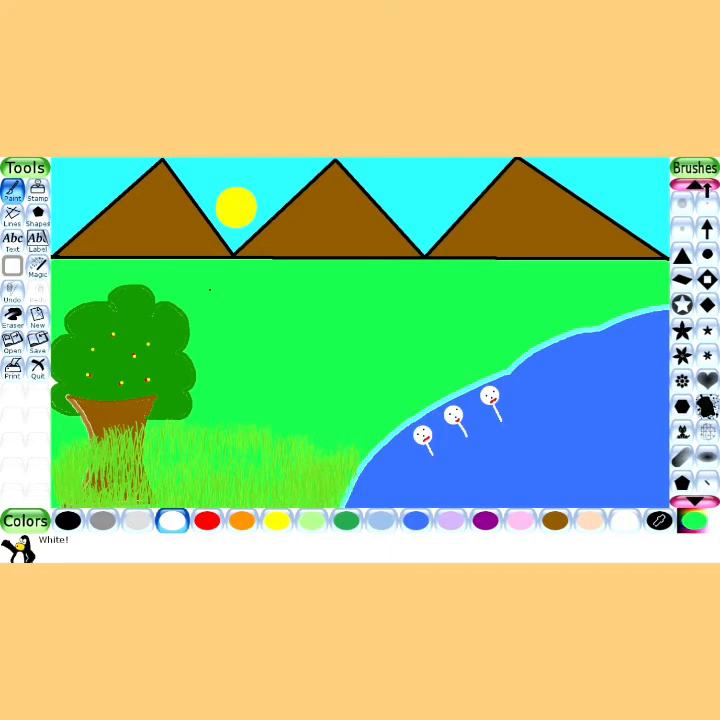
{"action": "left_click", "coordinate": [694, 184]}
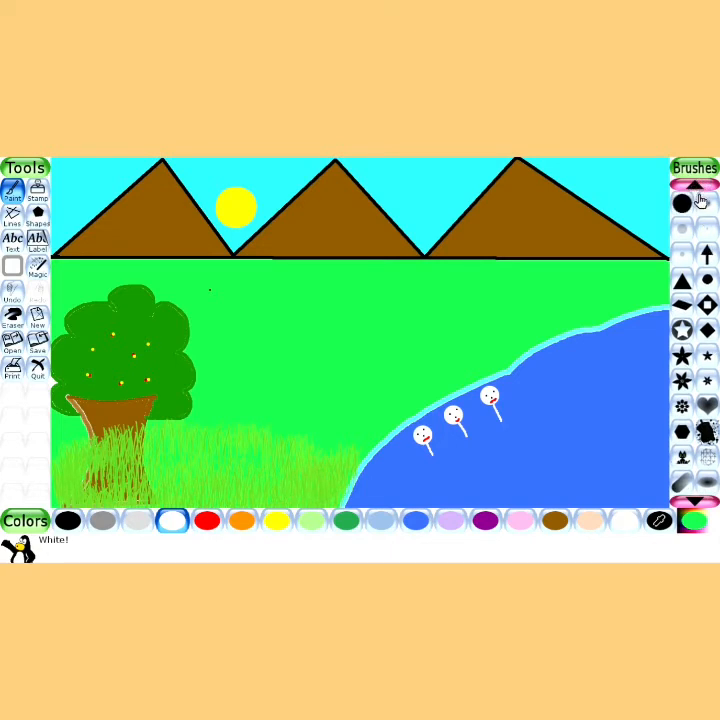
{"action": "left_click", "coordinate": [682, 203]}
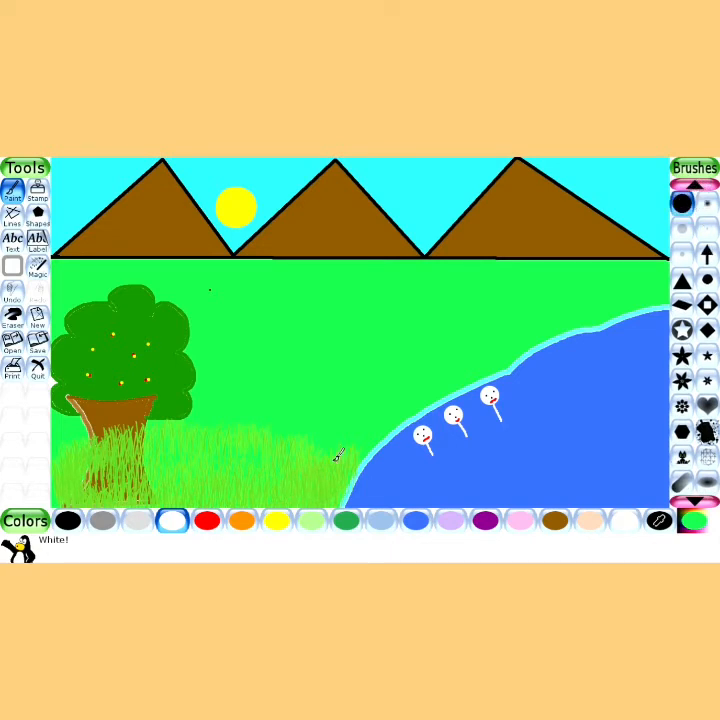
{"action": "left_click", "coordinate": [279, 523]}
{"action": "left_click", "coordinate": [484, 460]}
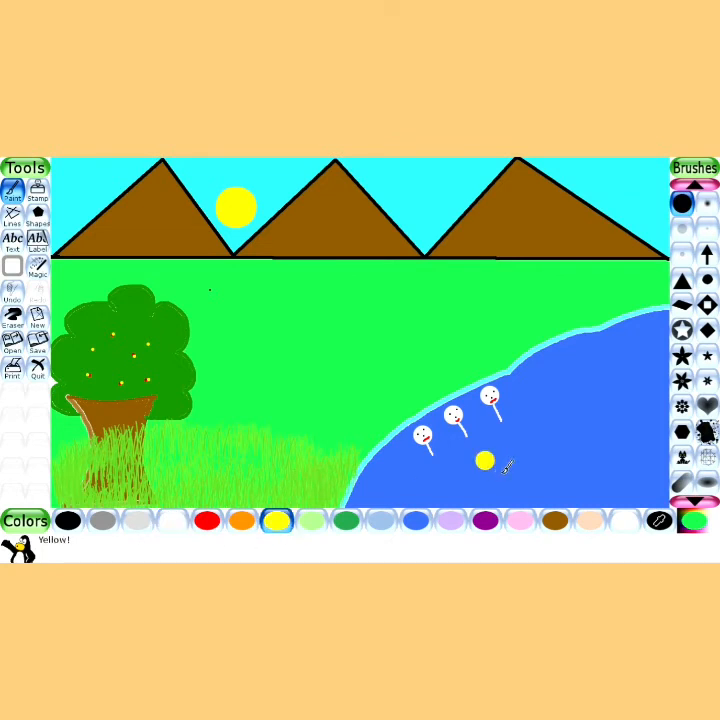
Paint a thin black wavy line across the yellow ball with the smallest round brush
{"action": "left_click", "coordinate": [79, 528]}
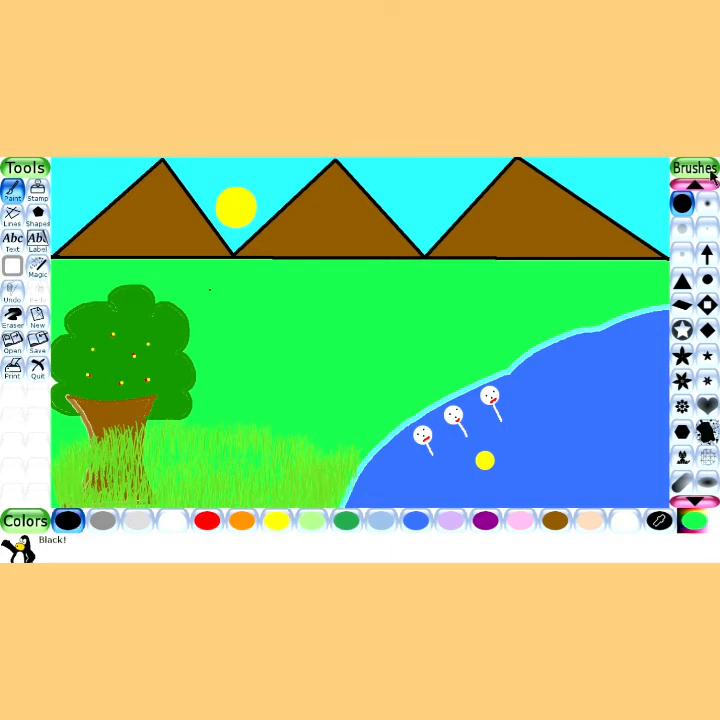
{"action": "left_click", "coordinate": [711, 186]}
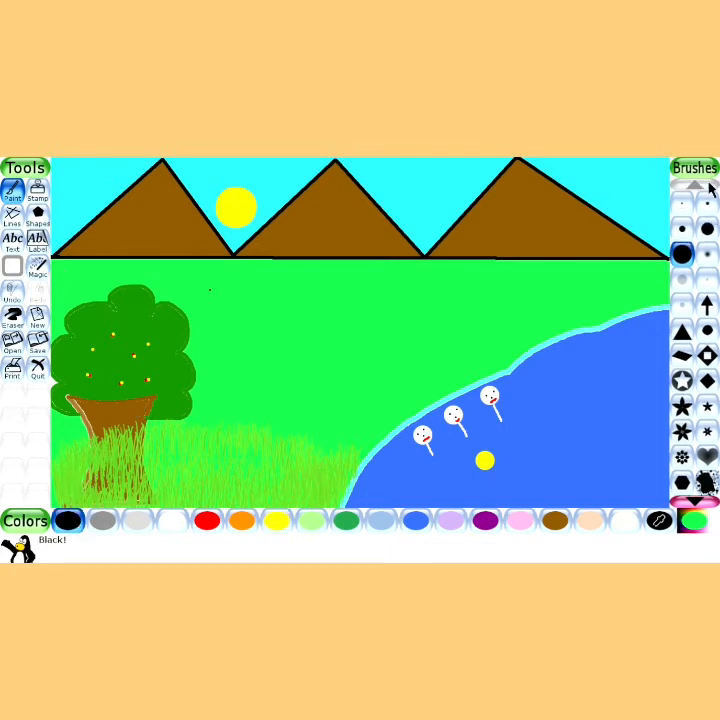
{"action": "left_click", "coordinate": [682, 203]}
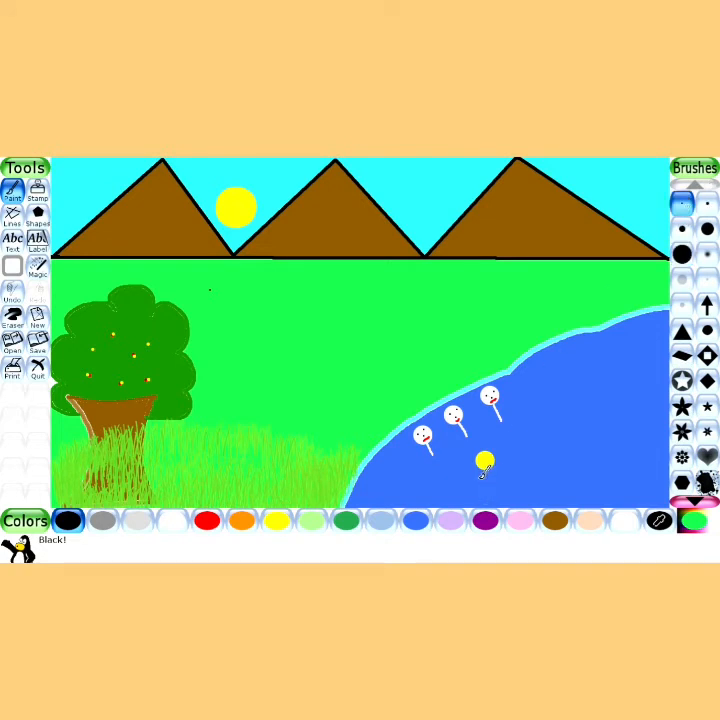
{"action": "left_click_drag", "start_coordinate": [489, 462], "coordinate": [497, 463]}
{"action": "left_click", "coordinate": [38, 248]}
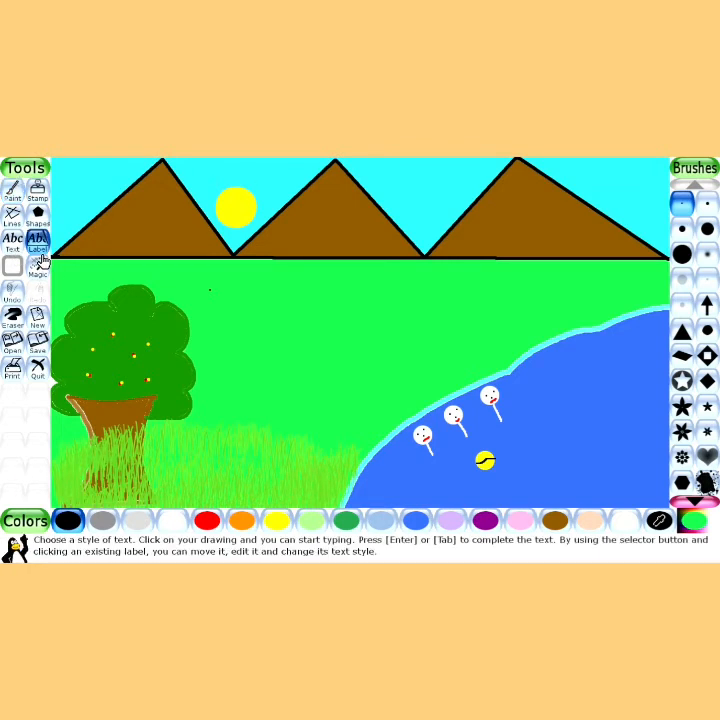
Draw a row of three small flowers with the Flower magic effect between the tree and the water: red, blue and purple
{"action": "left_click", "coordinate": [38, 265]}
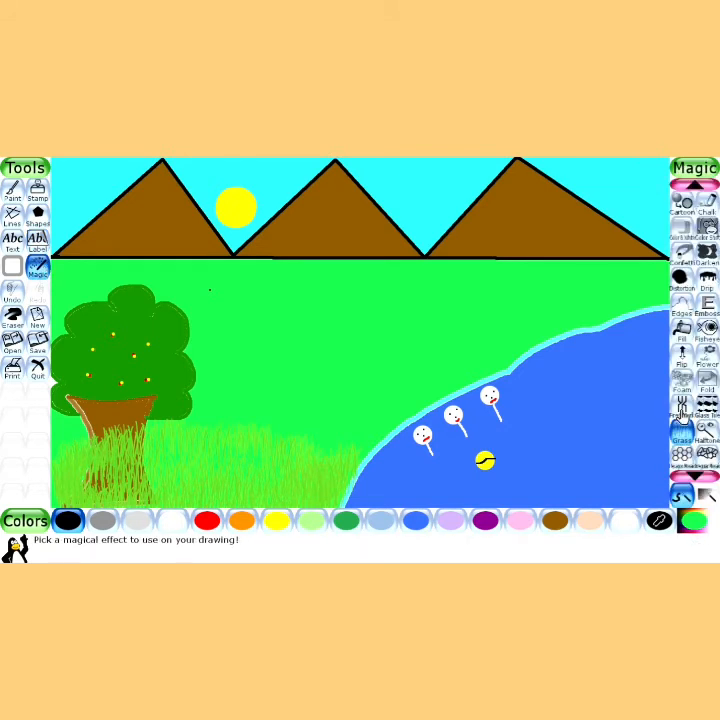
{"action": "left_click", "coordinate": [705, 362]}
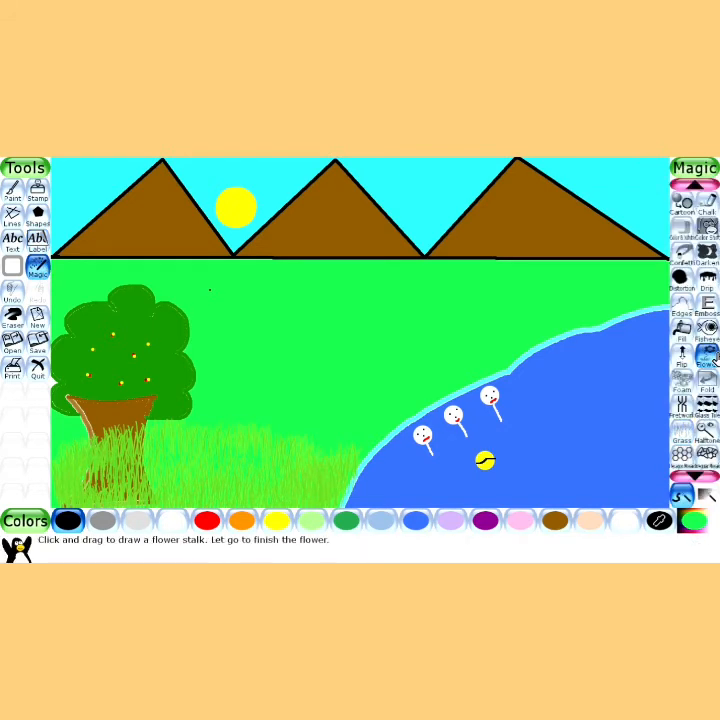
{"action": "left_click", "coordinate": [207, 520]}
{"action": "left_click_drag", "start_coordinate": [277, 406], "coordinate": [276, 384]}
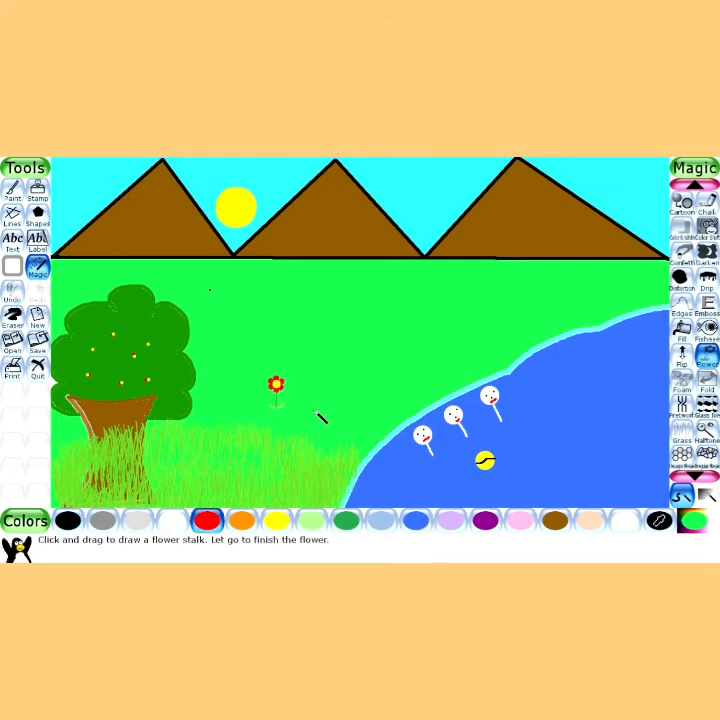
{"action": "left_click", "coordinate": [416, 520]}
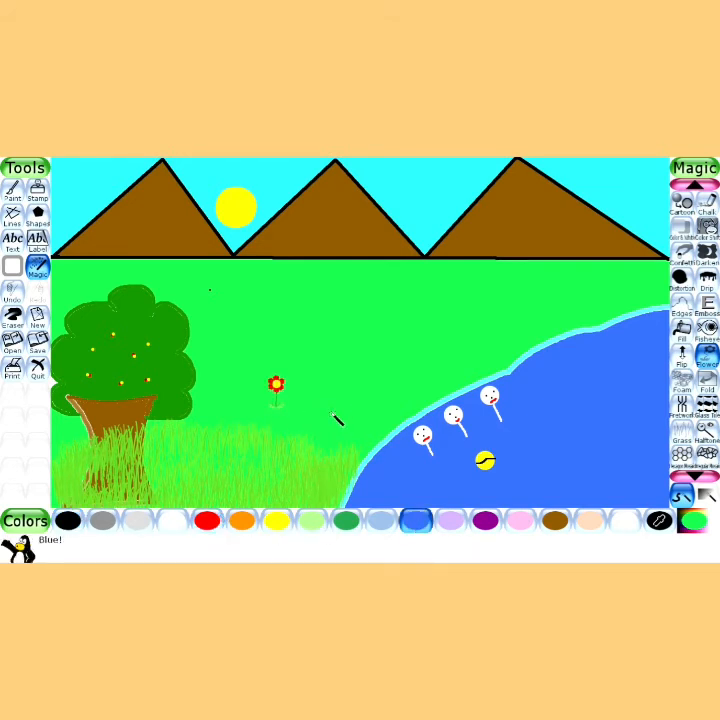
{"action": "left_click_drag", "start_coordinate": [329, 407], "coordinate": [329, 385]}
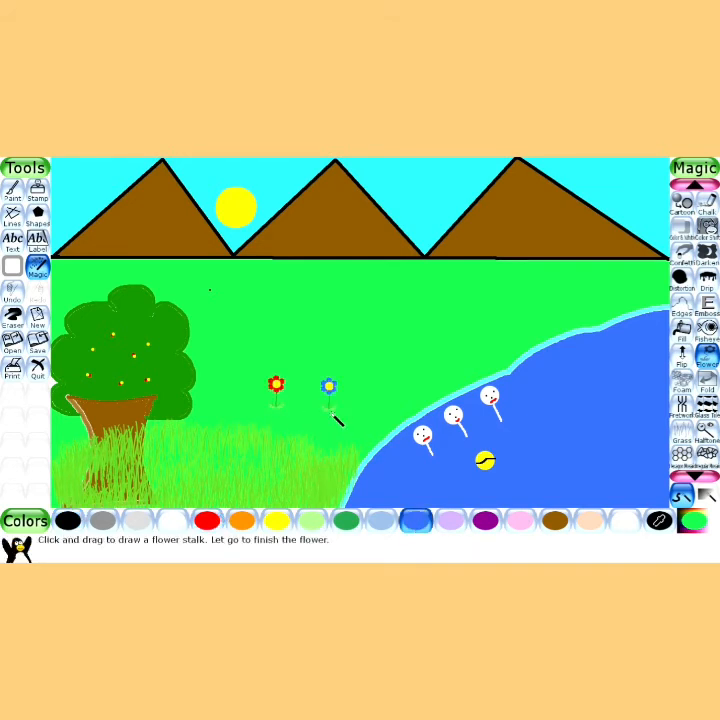
{"action": "left_click", "coordinate": [490, 526]}
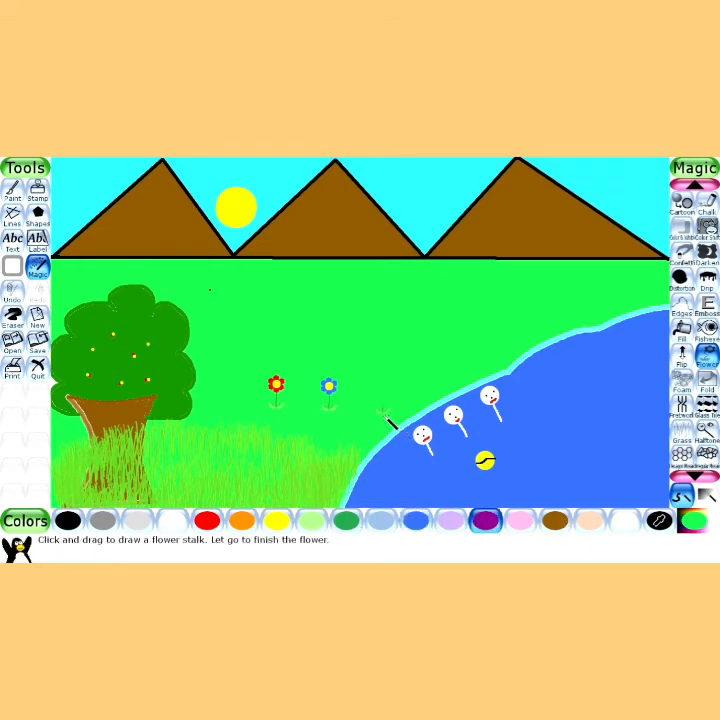
{"action": "left_click_drag", "start_coordinate": [383, 410], "coordinate": [382, 388]}
Extend the flower row with a brown flower at each end, a tan one below the red flower, and two yellow ones in between
{"action": "left_click", "coordinate": [557, 524]}
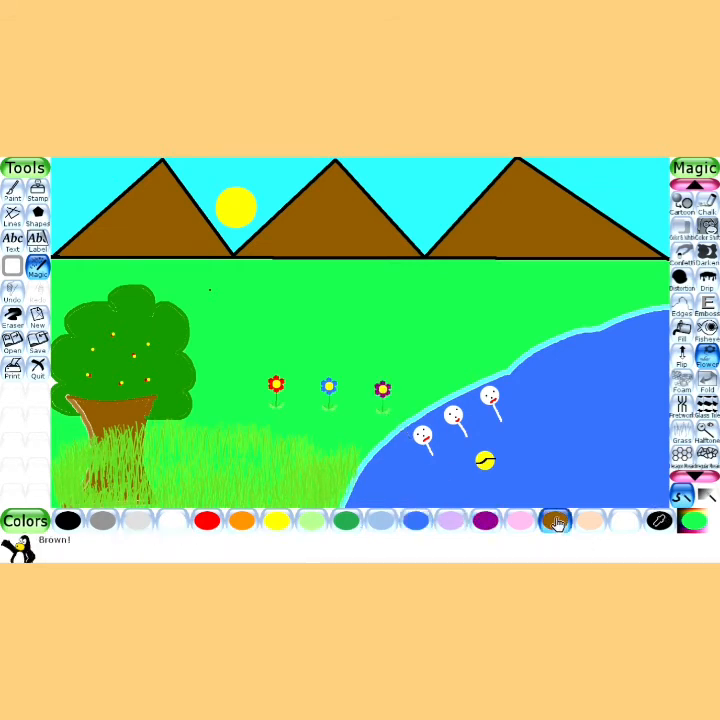
{"action": "left_click_drag", "start_coordinate": [212, 415], "coordinate": [205, 382]}
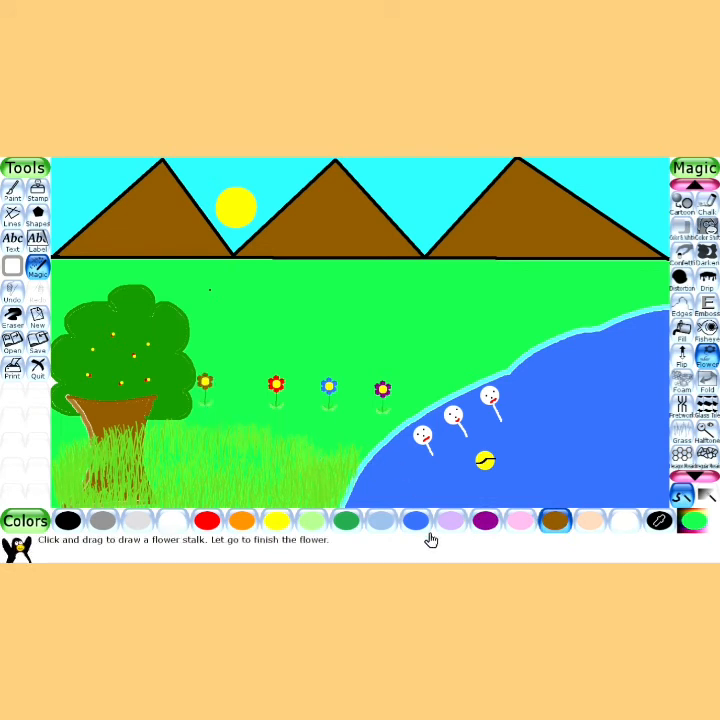
{"action": "left_click", "coordinate": [598, 530]}
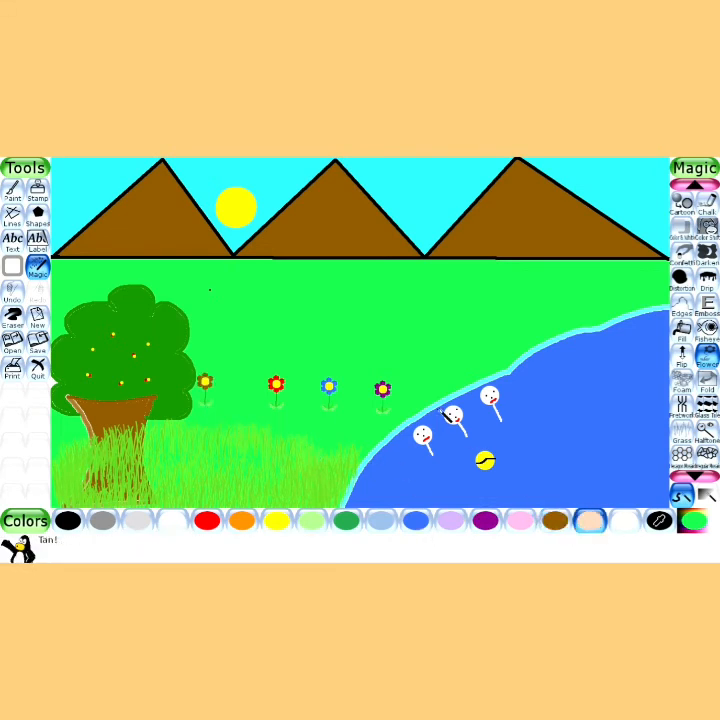
{"action": "left_click_drag", "start_coordinate": [298, 443], "coordinate": [289, 409]}
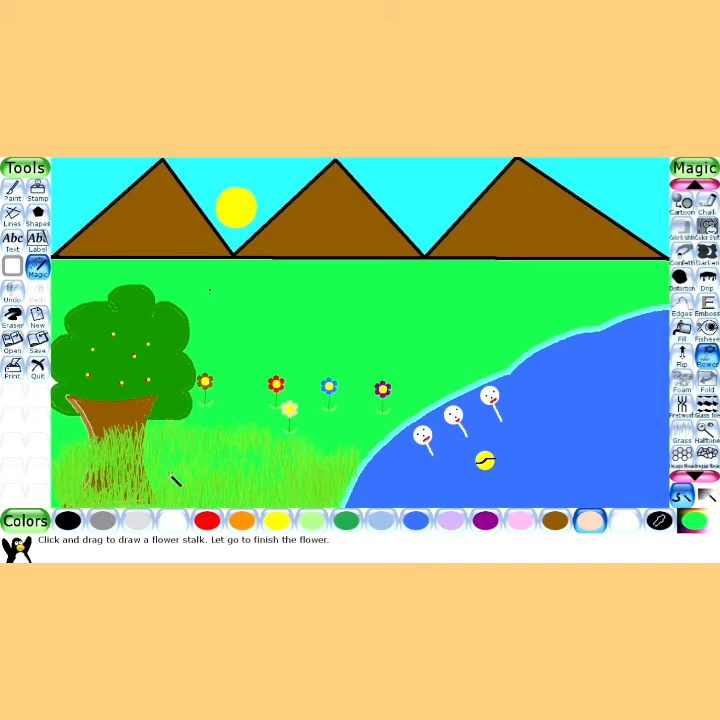
{"action": "left_click", "coordinate": [277, 521]}
{"action": "left_click_drag", "start_coordinate": [252, 416], "coordinate": [242, 384]}
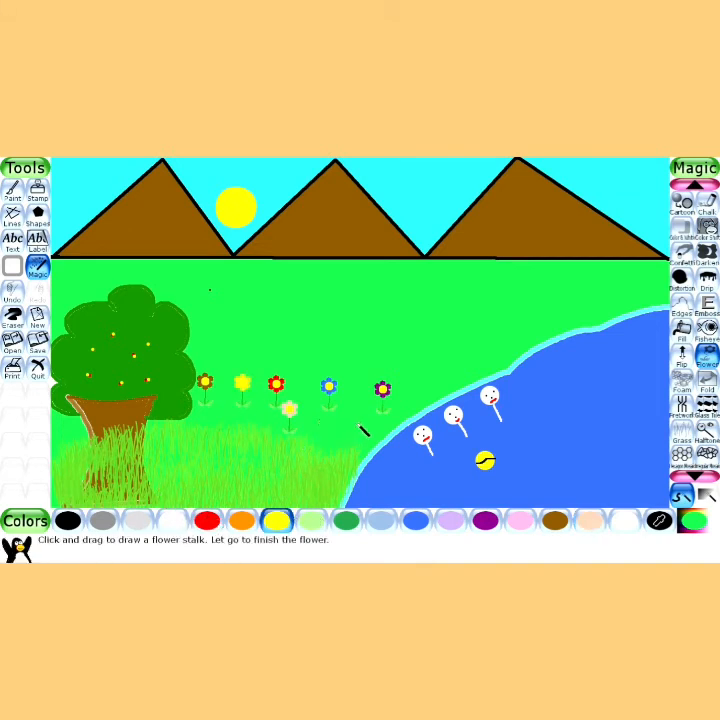
{"action": "left_click_drag", "start_coordinate": [364, 430], "coordinate": [354, 397]}
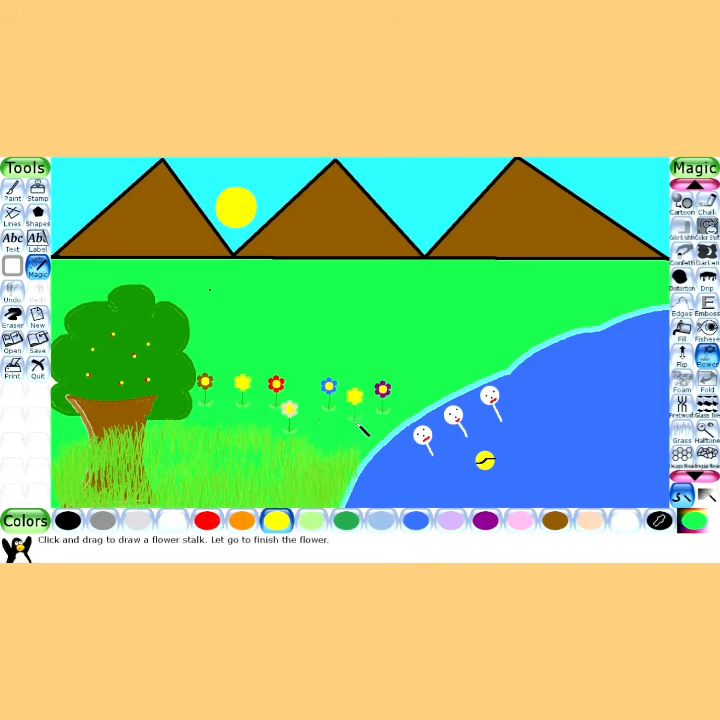
{"action": "left_click", "coordinate": [555, 521]}
{"action": "left_click_drag", "start_coordinate": [428, 416], "coordinate": [418, 383]}
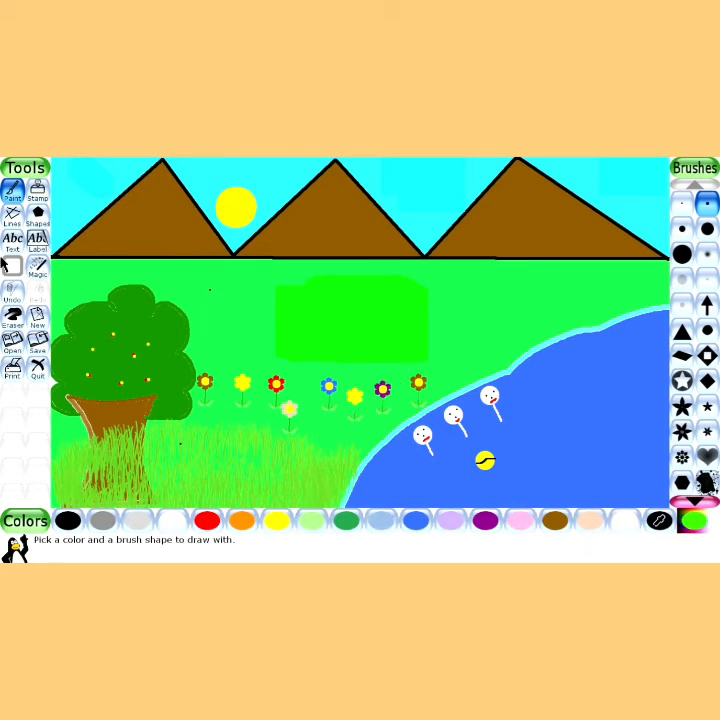
Place three white circles as heads on the grass above the flowers, using the Lines tool with the largest round brush
{"action": "left_click", "coordinate": [14, 218]}
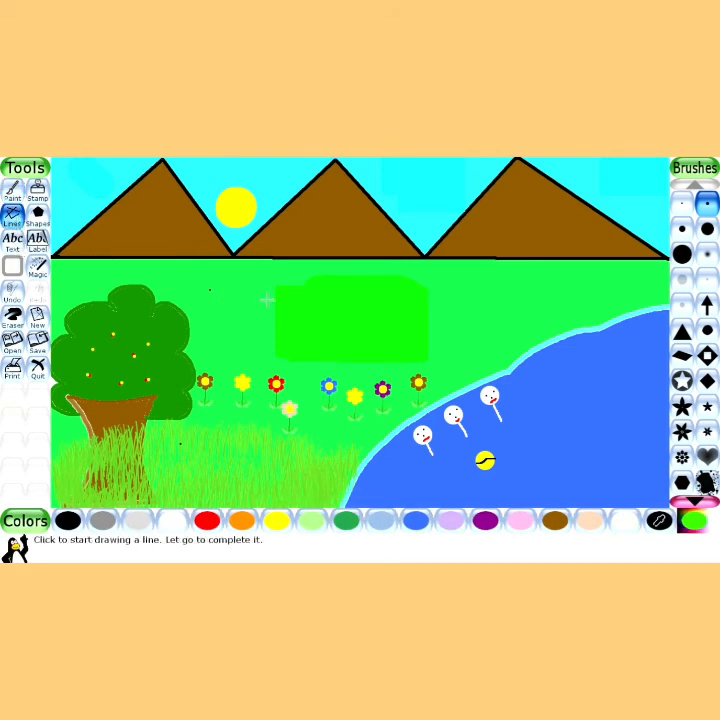
{"action": "left_click", "coordinate": [179, 522]}
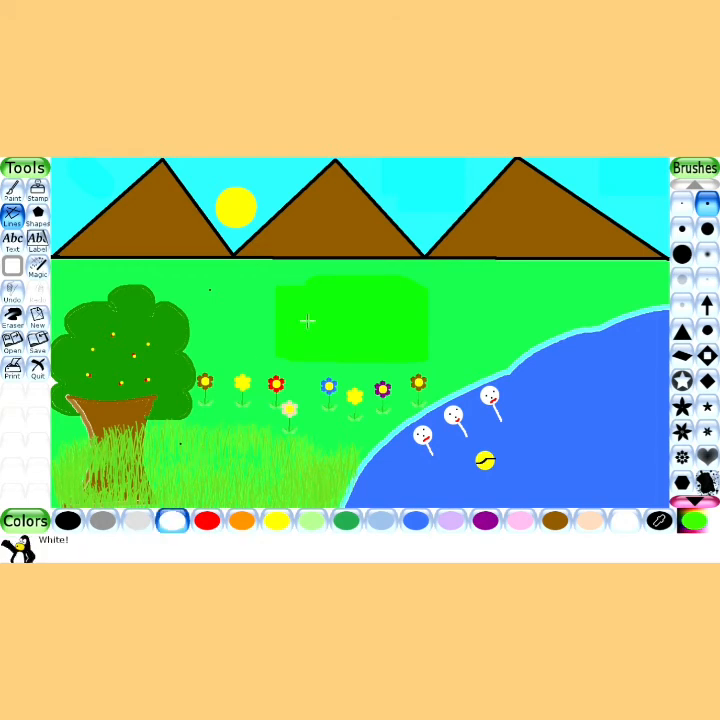
{"action": "left_click", "coordinate": [682, 253]}
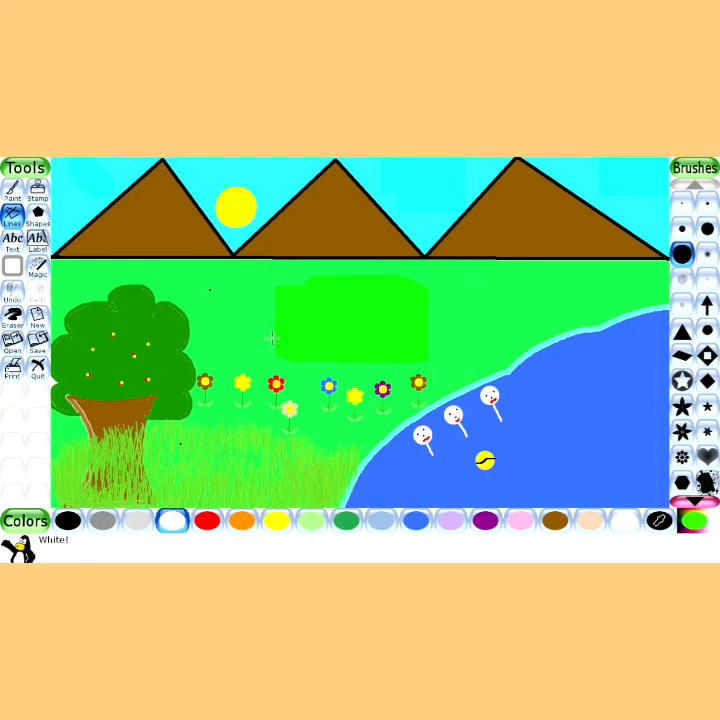
{"action": "left_click_drag", "start_coordinate": [320, 304], "coordinate": [311, 297]}
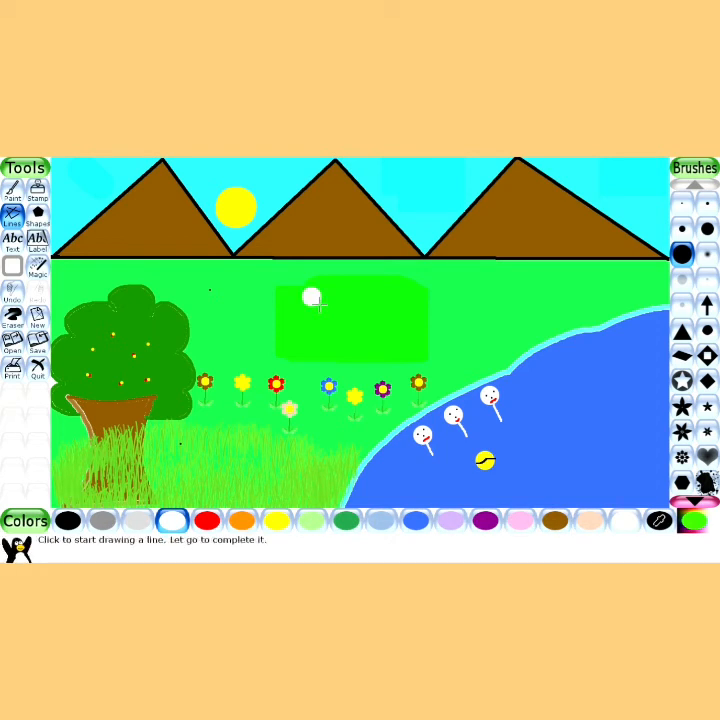
{"action": "left_click", "coordinate": [371, 294]}
{"action": "left_click", "coordinate": [447, 294]}
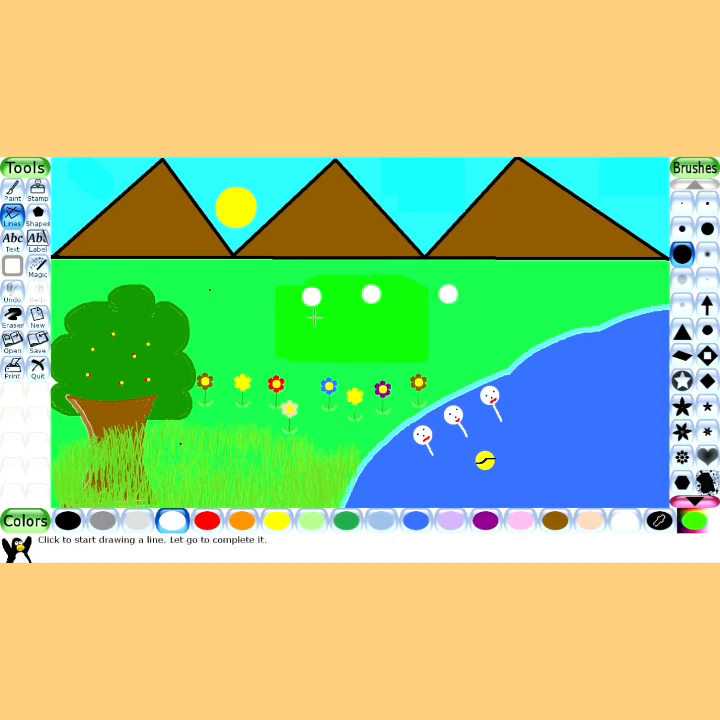
Draw a thin vertical white line down from each of the three heads on the grass as a body
{"action": "left_click", "coordinate": [706, 204]}
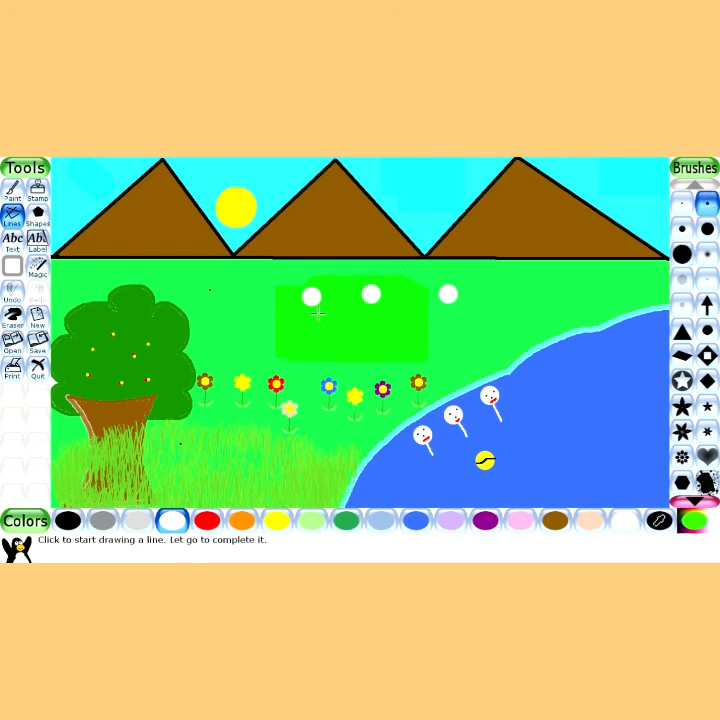
{"action": "mouse_move", "coordinate": [317, 314]}
{"action": "left_mouse_down"}
{"action": "mouse_move", "coordinate": [323, 355]}
{"action": "mouse_move", "coordinate": [317, 355]}
{"action": "left_mouse_up"}
{"action": "left_click_drag", "start_coordinate": [376, 313], "coordinate": [378, 358]}
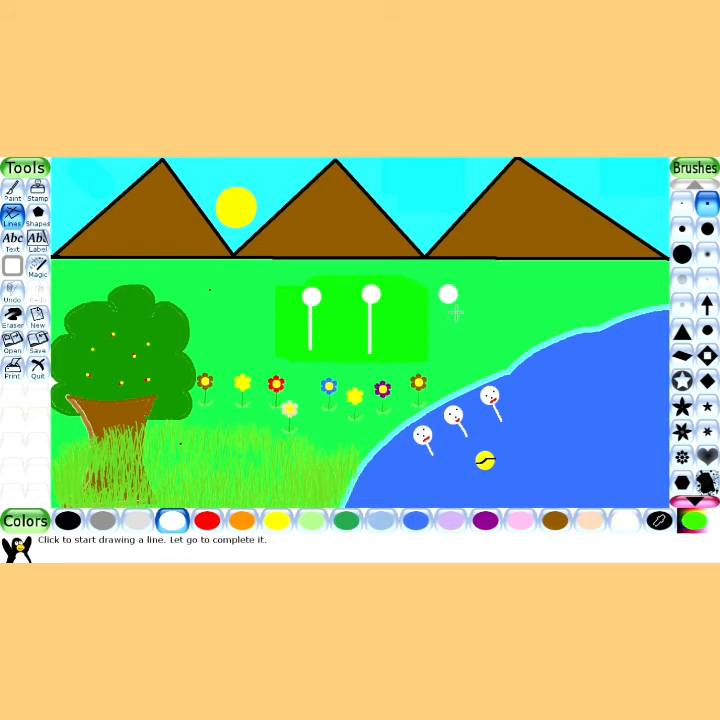
{"action": "left_click_drag", "start_coordinate": [455, 313], "coordinate": [456, 358]}
Add arms and legs to the three stick figures on the grass with short slanted white lines, undoing misplaced leg strokes
{"action": "left_click_drag", "start_coordinate": [310, 310], "coordinate": [293, 343]}
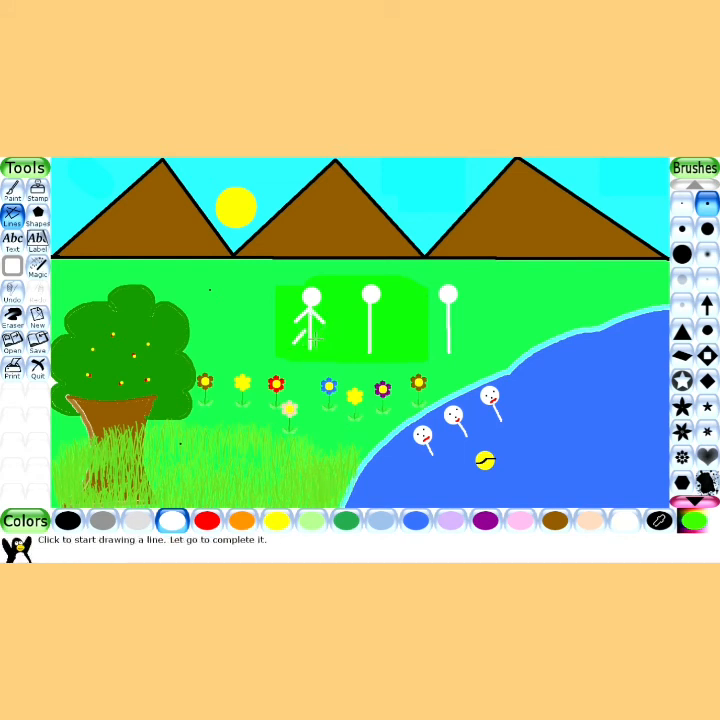
{"action": "key", "text": "ctrl+z"}
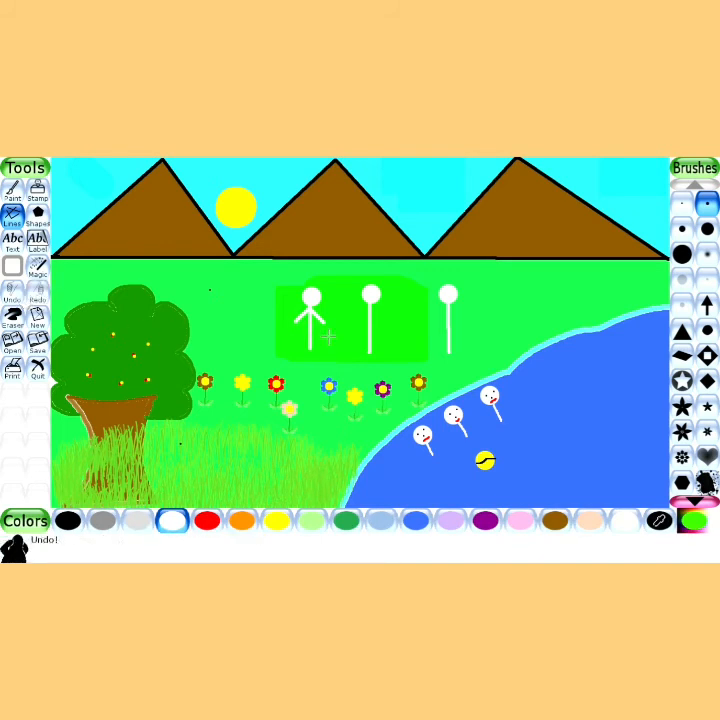
{"action": "mouse_move", "coordinate": [311, 326]}
{"action": "left_mouse_down"}
{"action": "mouse_move", "coordinate": [296, 342]}
{"action": "mouse_move", "coordinate": [326, 345]}
{"action": "left_mouse_up"}
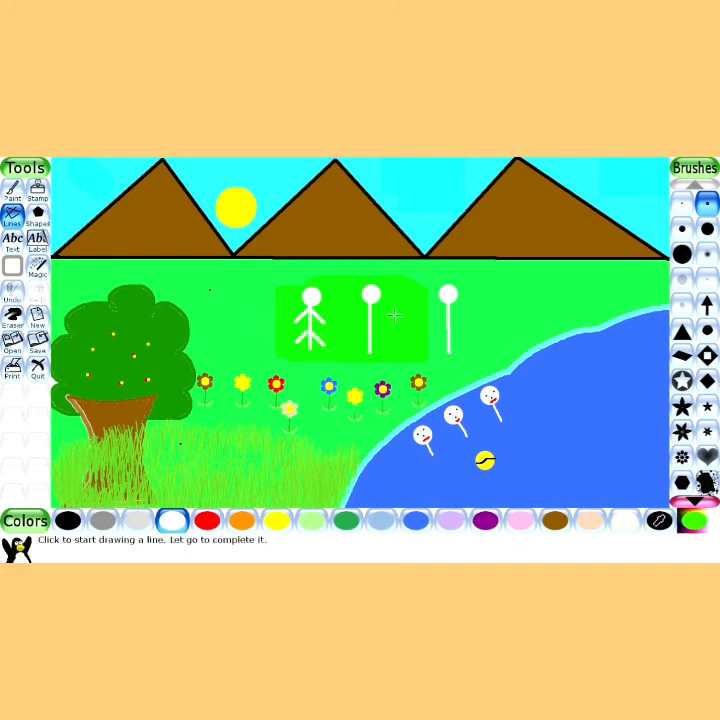
{"action": "mouse_move", "coordinate": [370, 314]}
{"action": "left_mouse_down"}
{"action": "mouse_move", "coordinate": [357, 326]}
{"action": "mouse_move", "coordinate": [384, 331]}
{"action": "mouse_move", "coordinate": [362, 353]}
{"action": "left_mouse_up"}
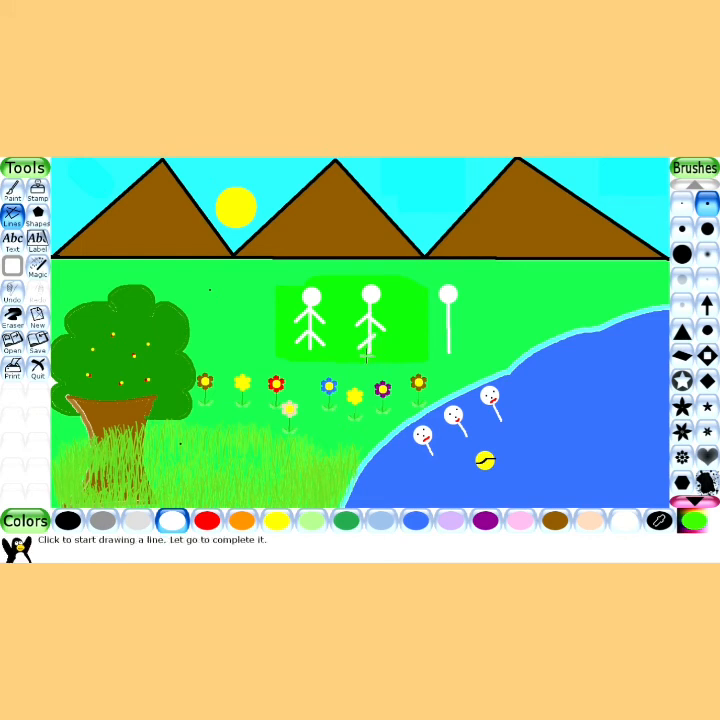
{"action": "left_click", "coordinate": [11, 293]}
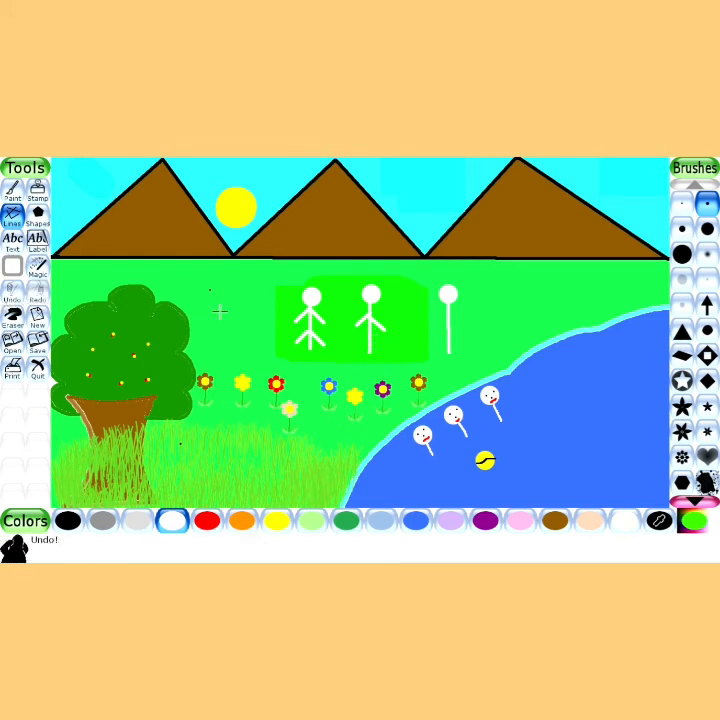
{"action": "mouse_move", "coordinate": [372, 337]}
{"action": "left_mouse_down"}
{"action": "mouse_move", "coordinate": [357, 351]}
{"action": "mouse_move", "coordinate": [400, 350]}
{"action": "left_mouse_up"}
{"action": "mouse_move", "coordinate": [453, 329]}
{"action": "left_mouse_down"}
{"action": "mouse_move", "coordinate": [455, 320]}
{"action": "mouse_move", "coordinate": [467, 326]}
{"action": "mouse_move", "coordinate": [443, 346]}
{"action": "mouse_move", "coordinate": [464, 345]}
{"action": "left_mouse_up"}
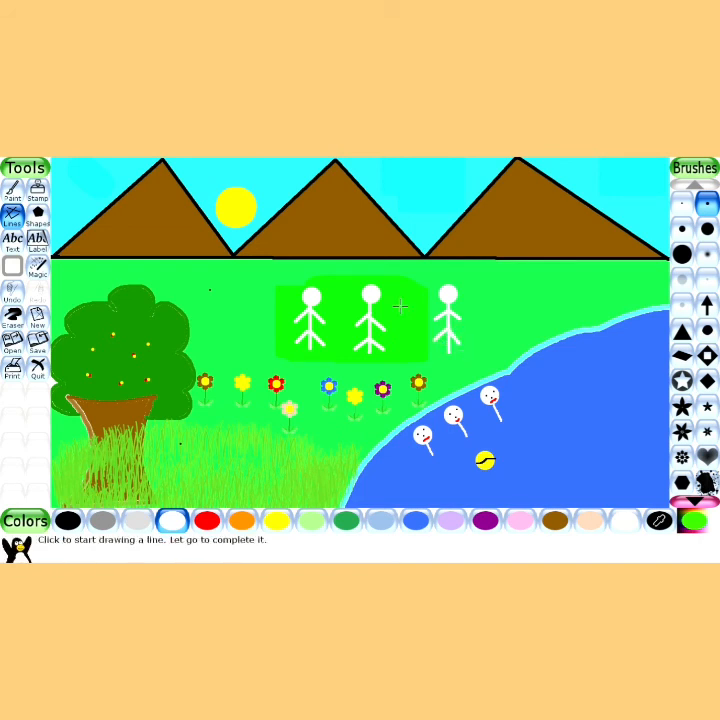
Stamp black sunglasses at the first stick figure's hand and a red handbag at the second figure's hand
{"action": "left_click", "coordinate": [37, 192]}
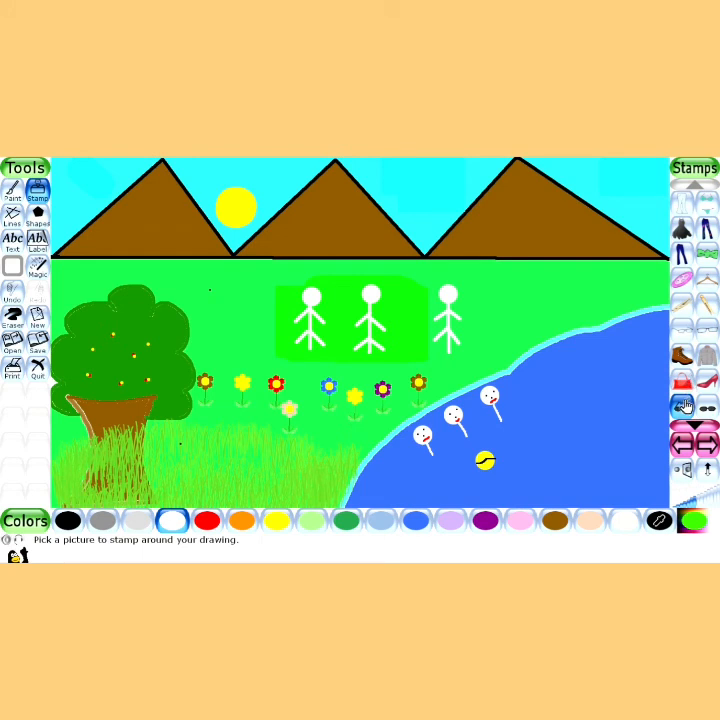
{"action": "left_click", "coordinate": [79, 531]}
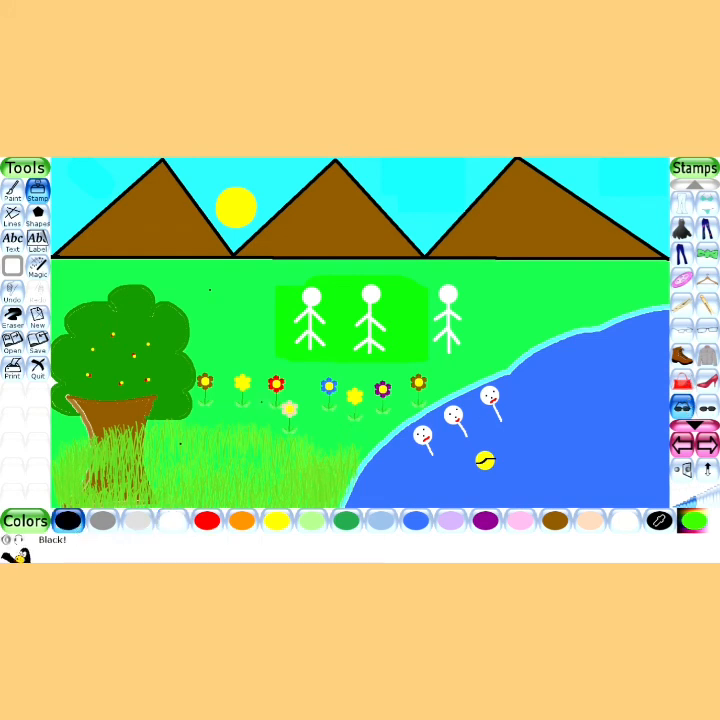
{"action": "left_click", "coordinate": [291, 329]}
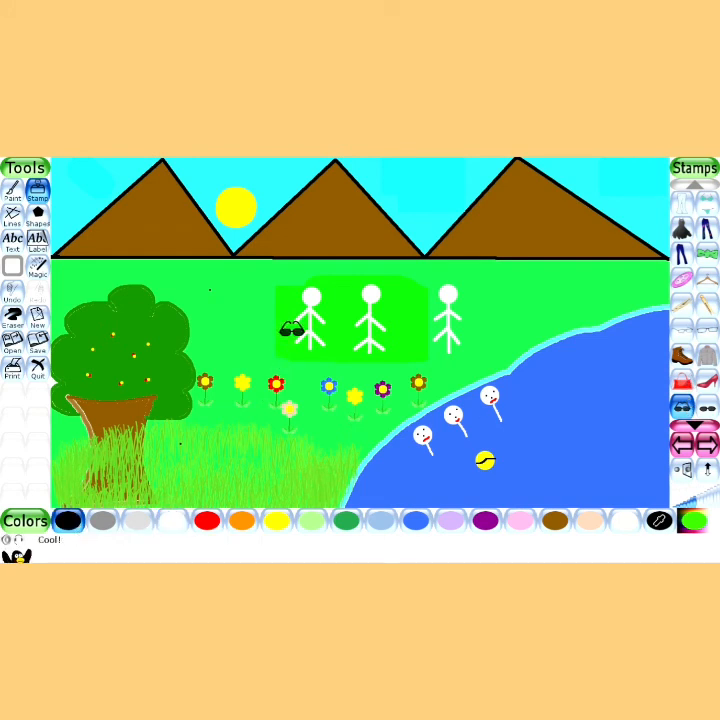
{"action": "left_click", "coordinate": [682, 380]}
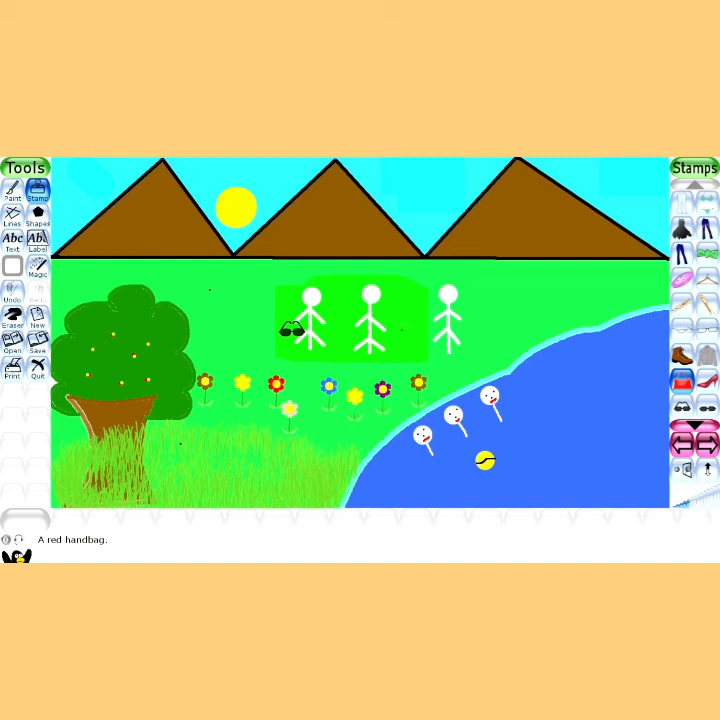
{"action": "left_click", "coordinate": [387, 336]}
Stamp a blue fedora on the head of the third stick figure, nearest the water
{"action": "scroll", "coordinate": [695, 300], "scroll_direction": "down", "scroll_amount": 6}
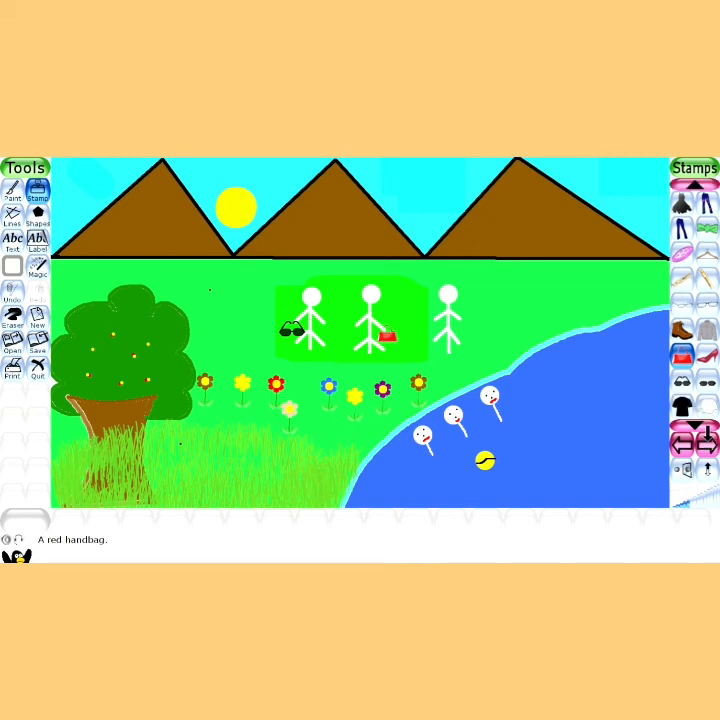
{"action": "scroll", "coordinate": [713, 378], "scroll_direction": "down", "scroll_amount": 3}
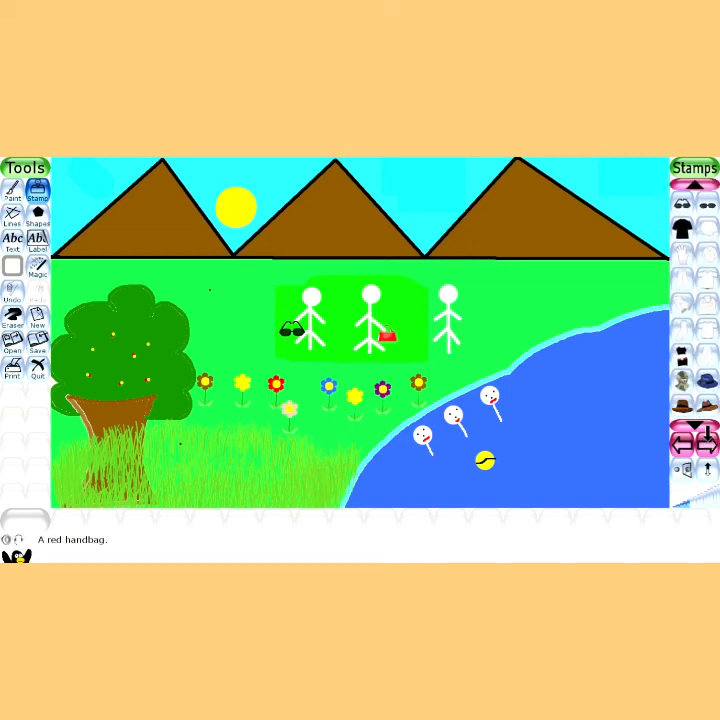
{"action": "left_click", "coordinate": [708, 356]}
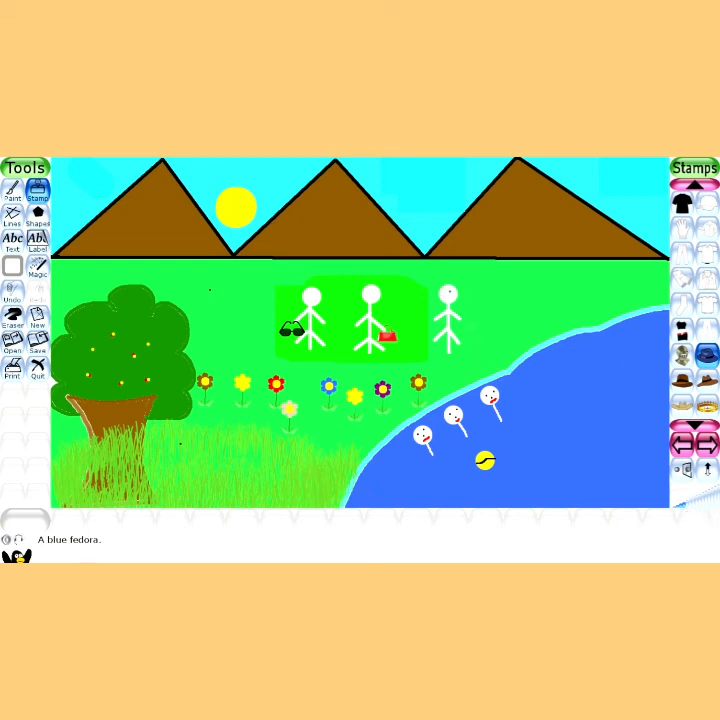
{"action": "left_click", "coordinate": [449, 283]}
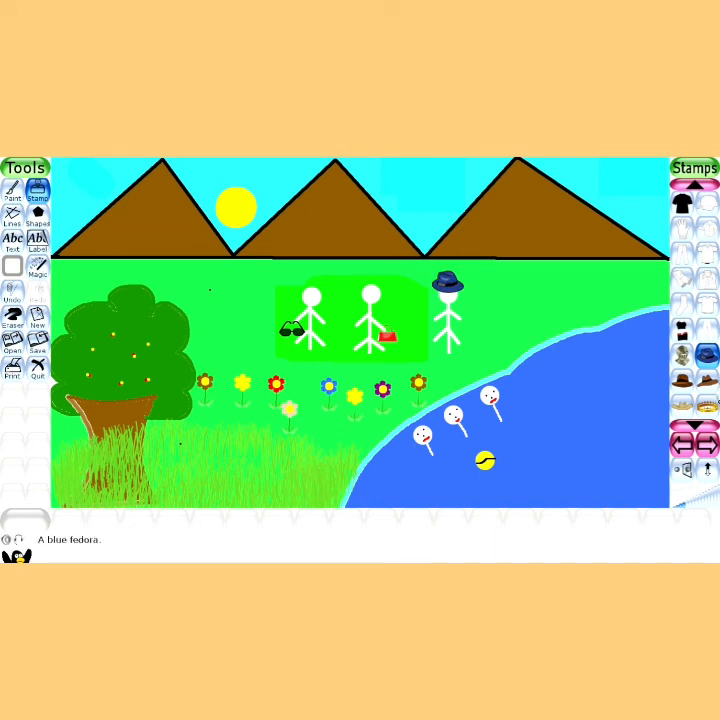
Stamp five seagulls in the sky: one beyond the last mountain, three between the last two mountains, and one beside the first
{"action": "left_click", "coordinate": [707, 446]}
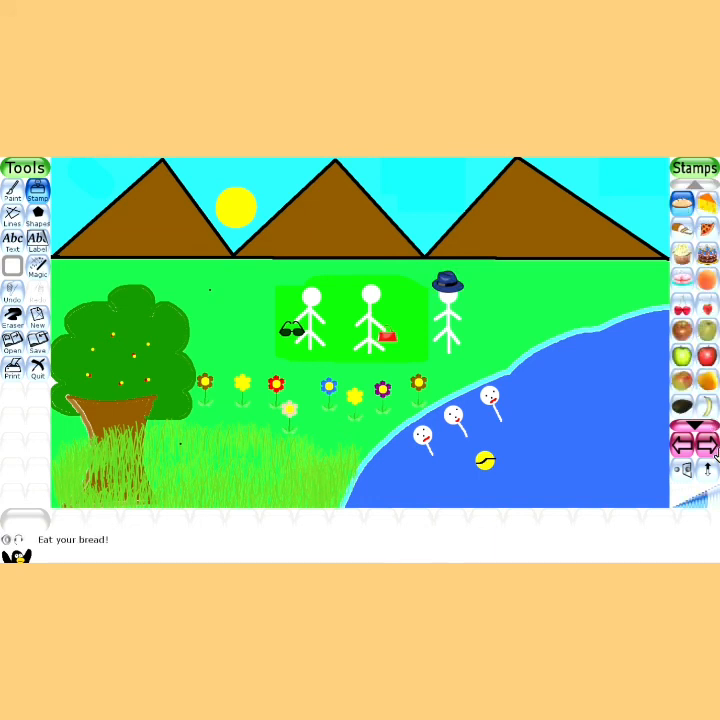
{"action": "left_click", "coordinate": [707, 446]}
{"action": "left_click", "coordinate": [684, 446]}
{"action": "left_click", "coordinate": [684, 446]}
{"action": "left_click", "coordinate": [684, 446]}
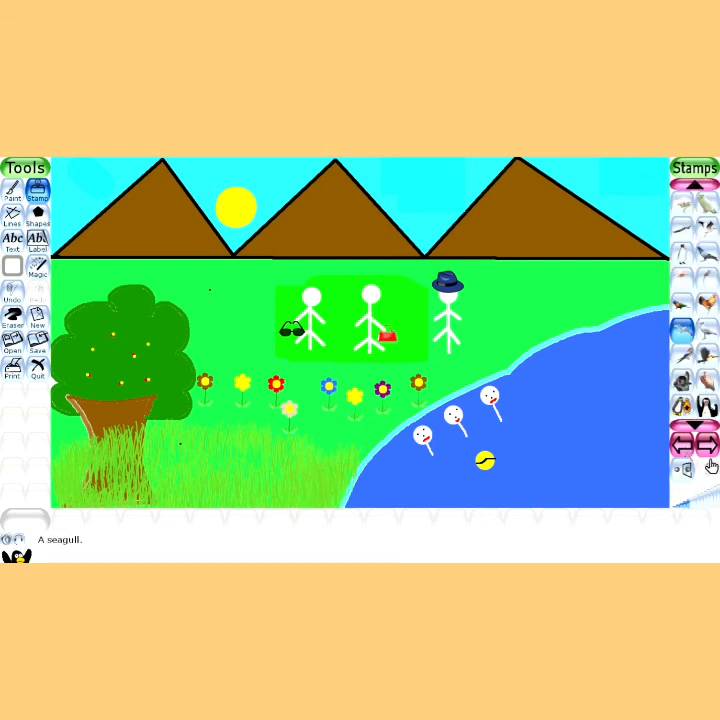
{"action": "left_click", "coordinate": [597, 175]}
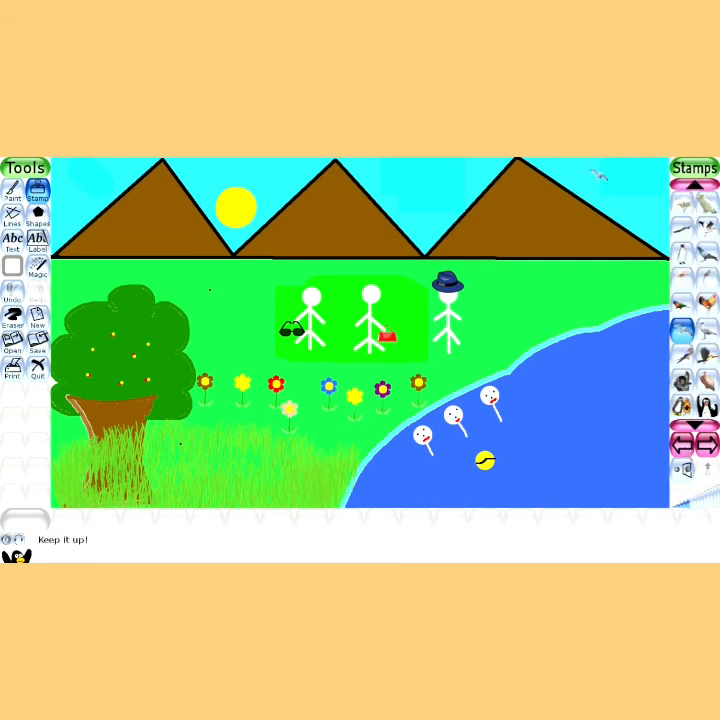
{"action": "left_click", "coordinate": [458, 175]}
{"action": "left_click", "coordinate": [448, 186]}
{"action": "left_click", "coordinate": [430, 210]}
{"action": "left_click", "coordinate": [80, 182]}
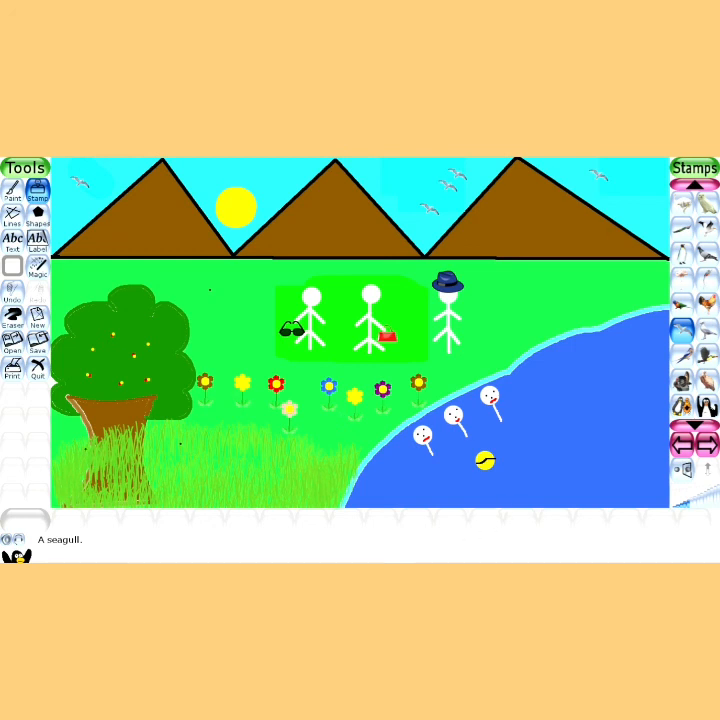
Open the saved beach drawing with palm trees and sailboats without saving the current picture
{"action": "left_click", "coordinate": [12, 343]}
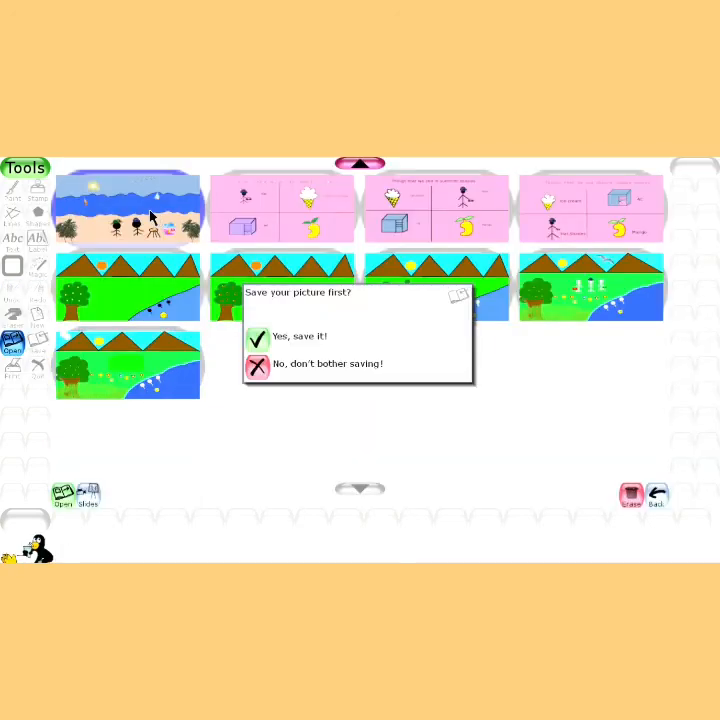
{"action": "left_click", "coordinate": [255, 367]}
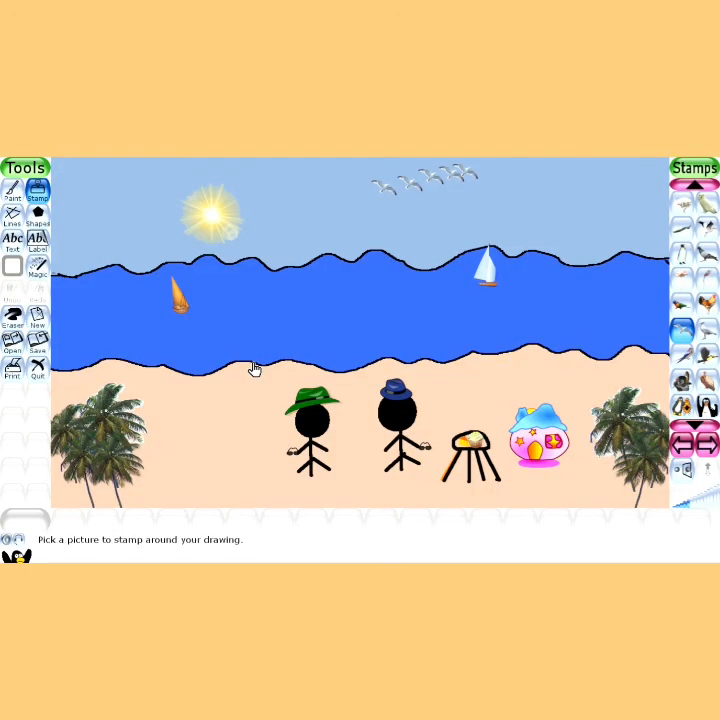